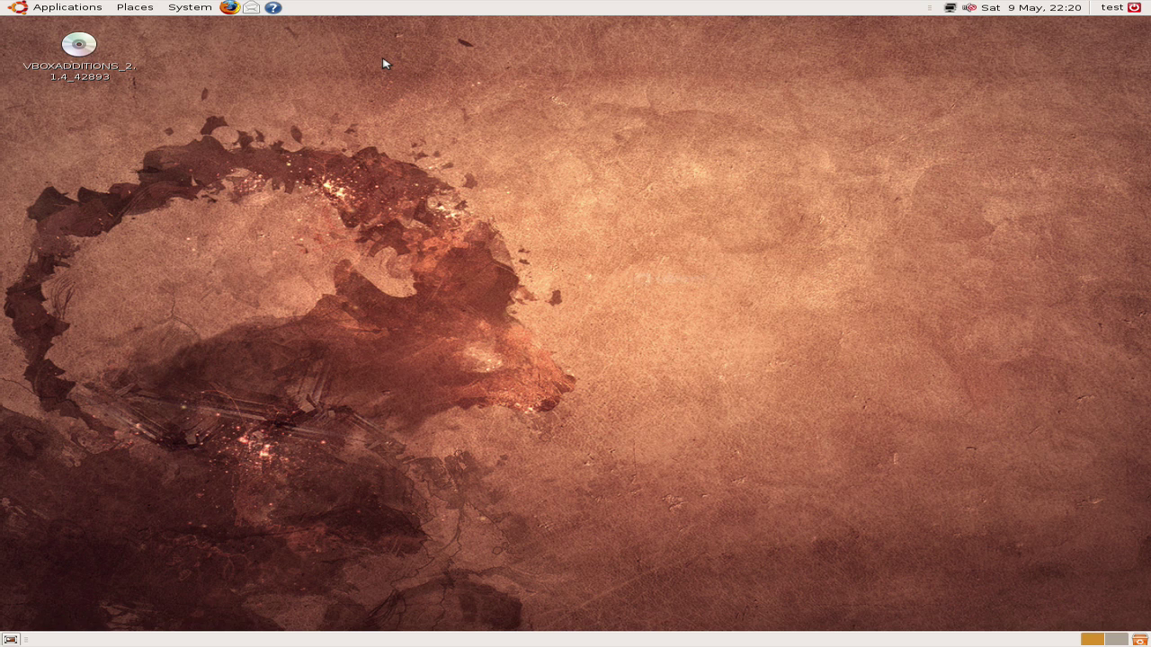
Step: Restart the computer from the System menu's Shut Down dialog
left_click(199, 12)
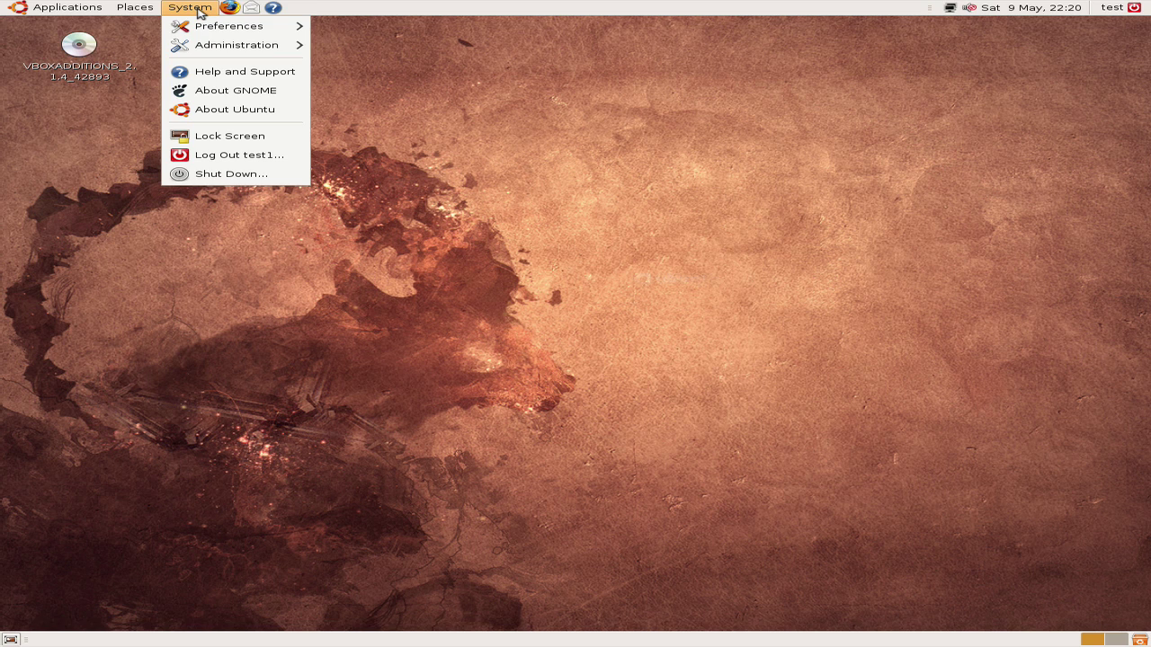
left_click(221, 173)
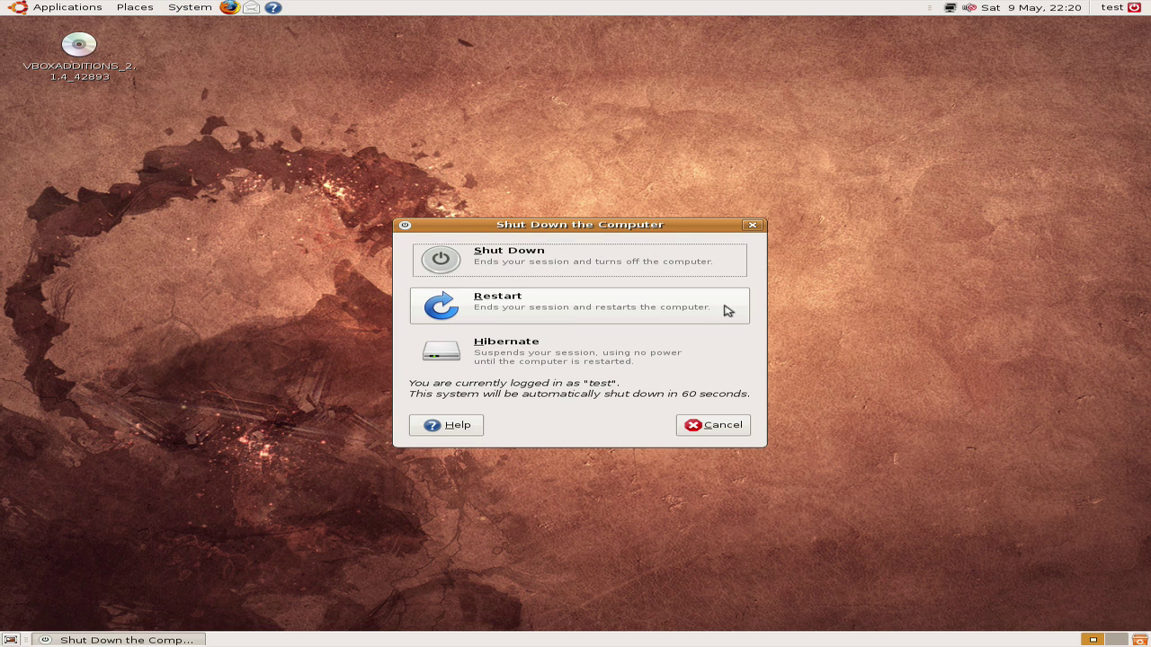
left_click(727, 311)
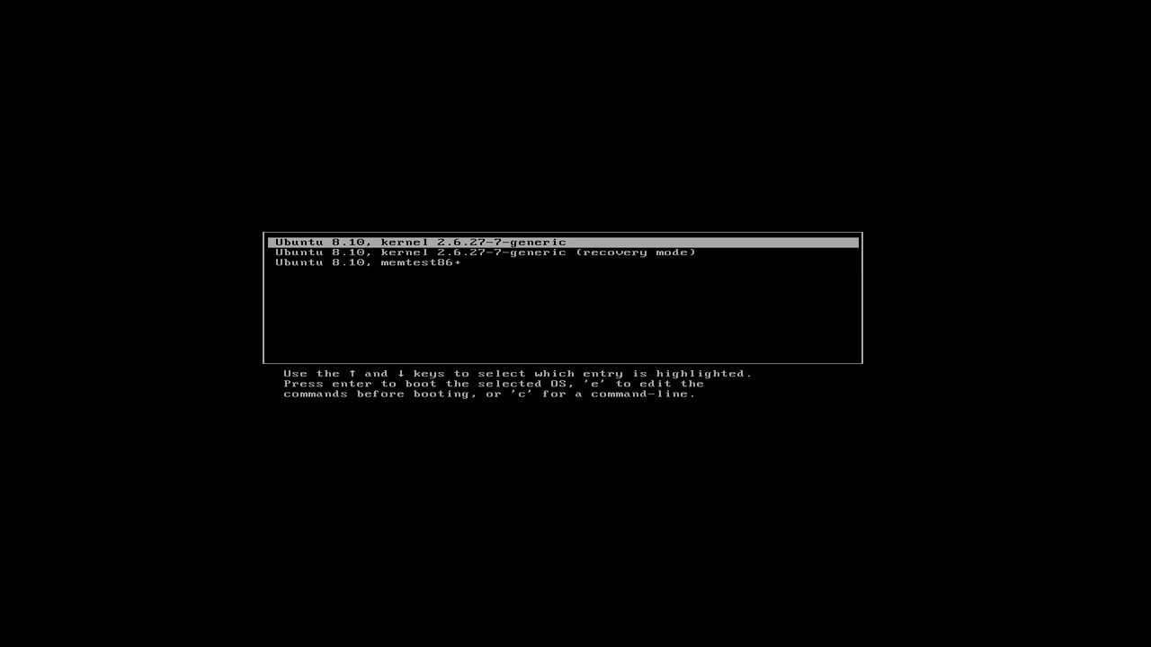
Step: Boot the Ubuntu 8.10 recovery mode entry and choose the root shell prompt option
key("Down")
key("Return")
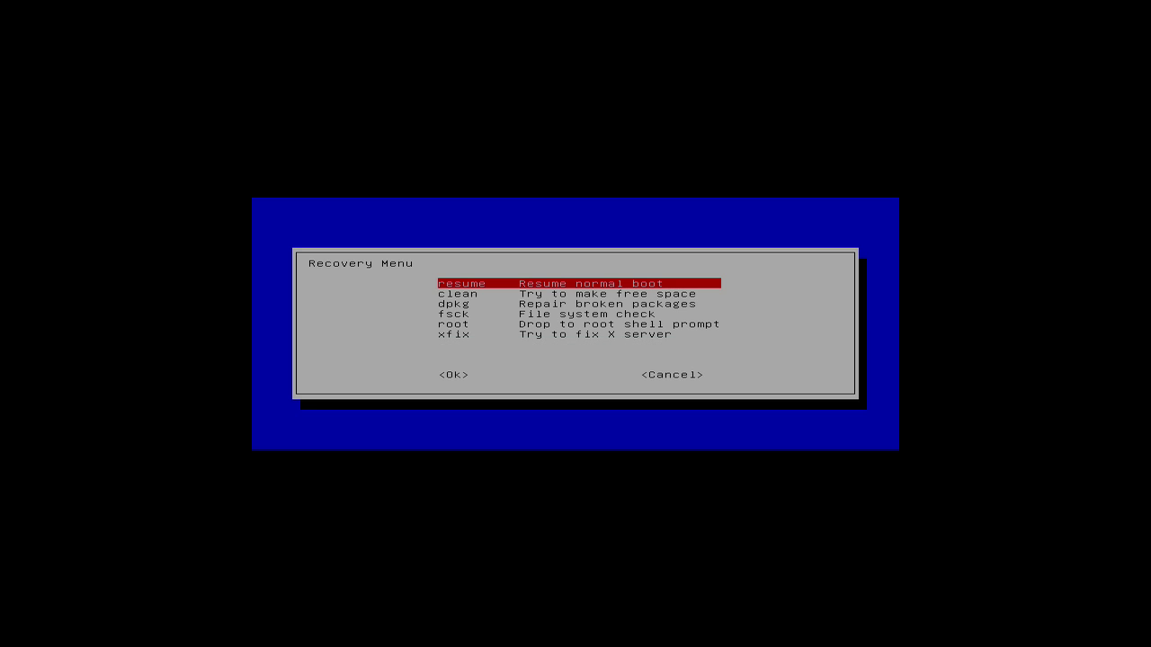
key("Down")
key("Down")
key("Down")
key("Down")
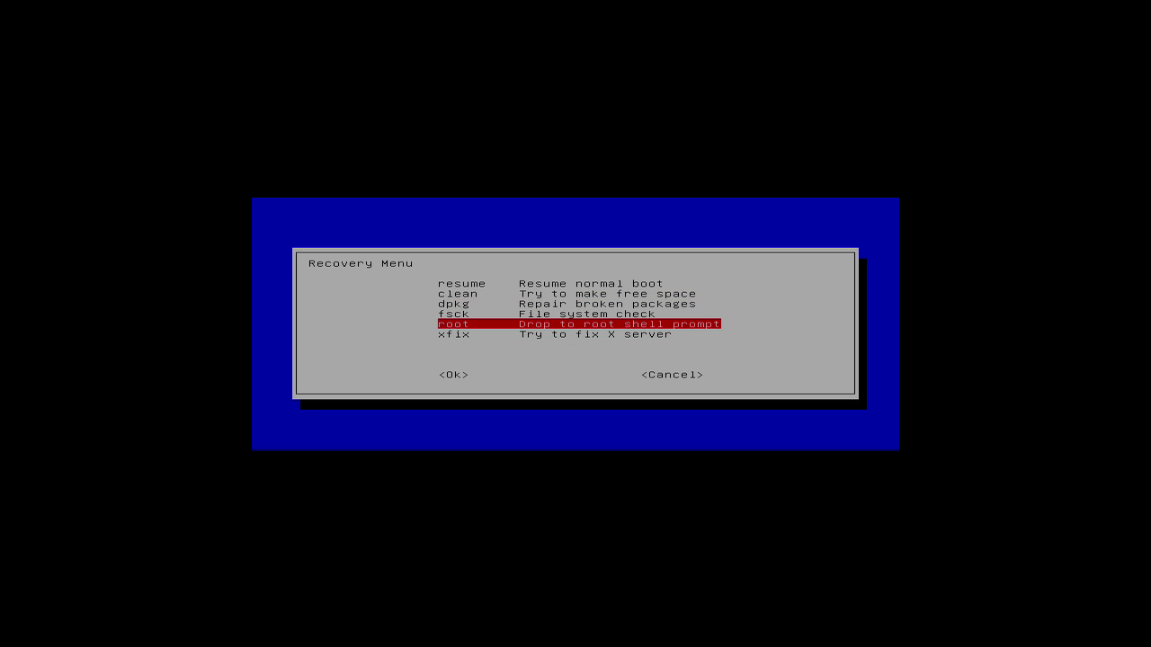
key("Return")
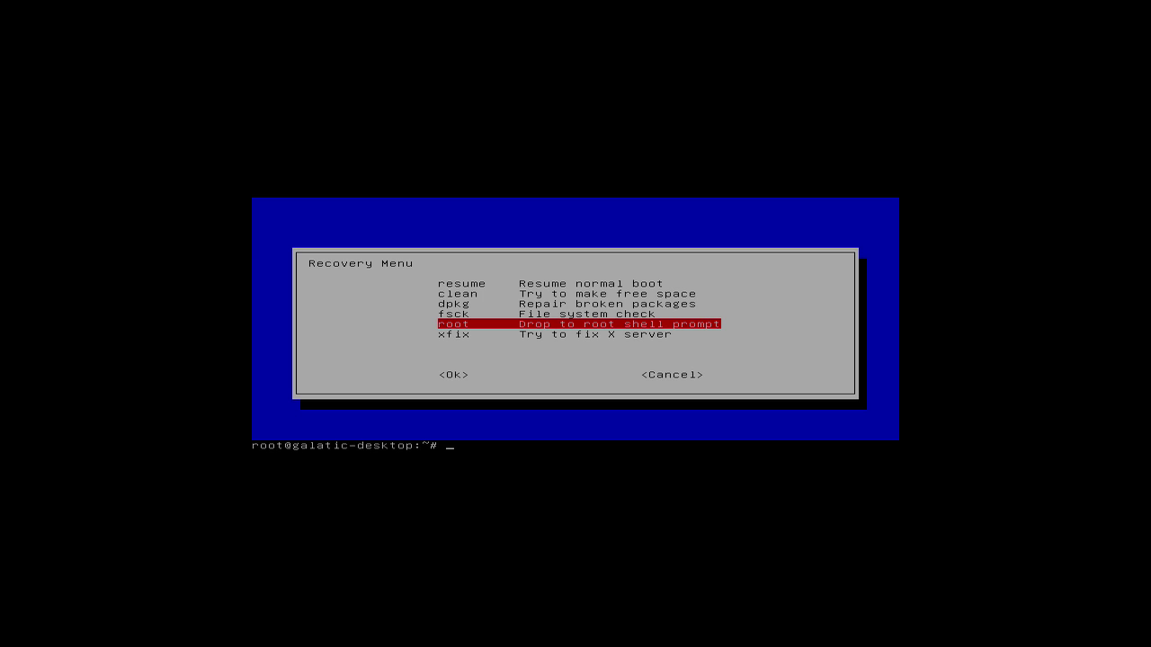
Step: Open the sudoers file with visudo and add the line 'test1 ALL=(ALL) ALL'
type("isudo")
key("Return")
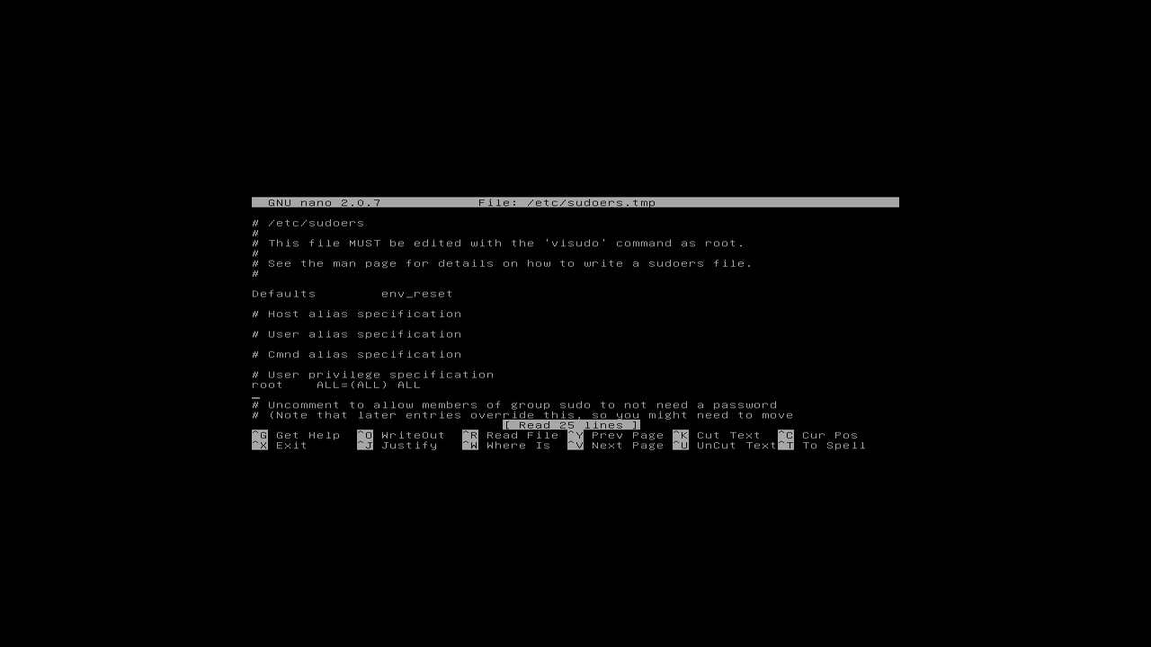
type("test1")
type("ALL=(")
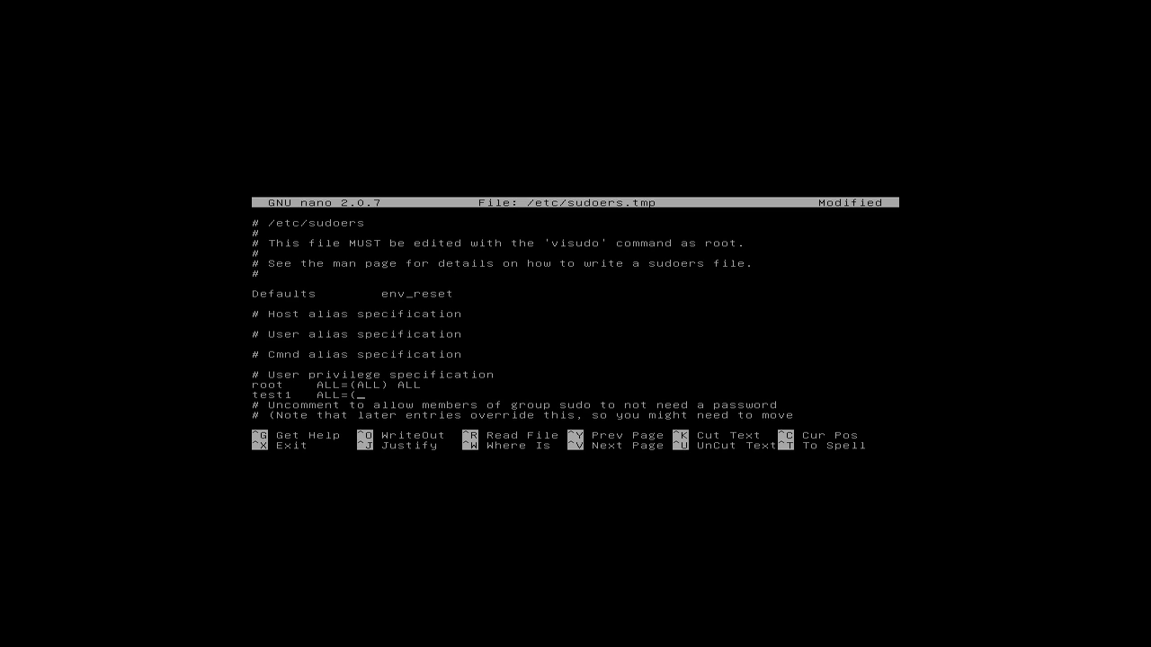
type("ALL) ALL")
Step: Save the sudoers changes, exit nano, and enter the reboot command
key("ctrl+o")
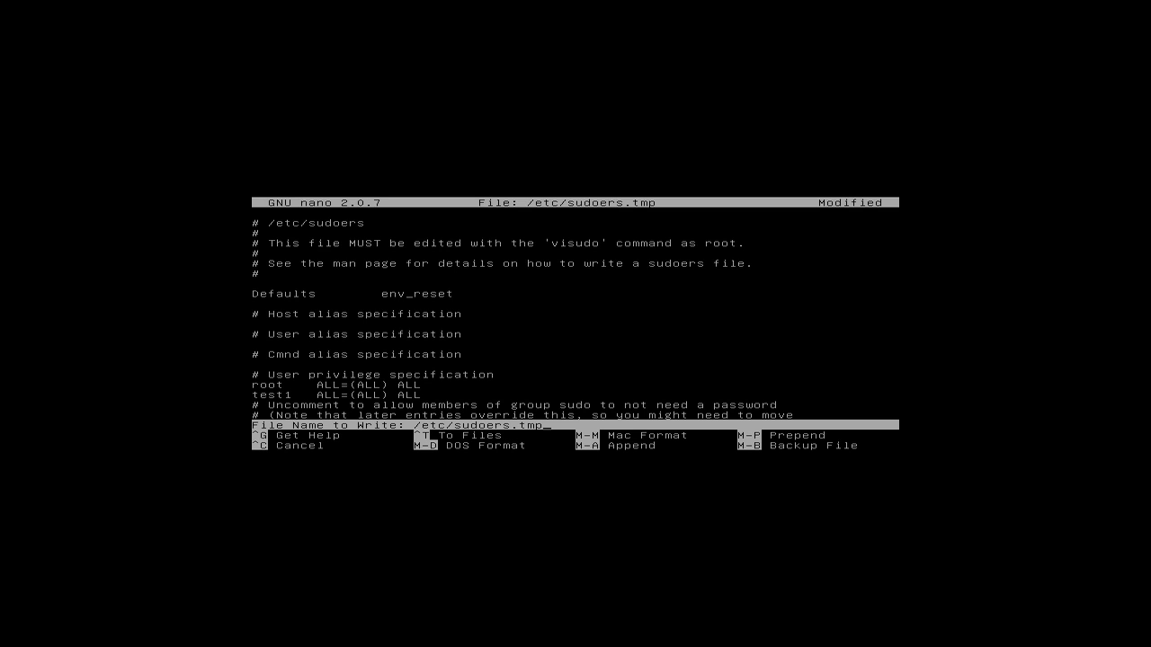
key("Return")
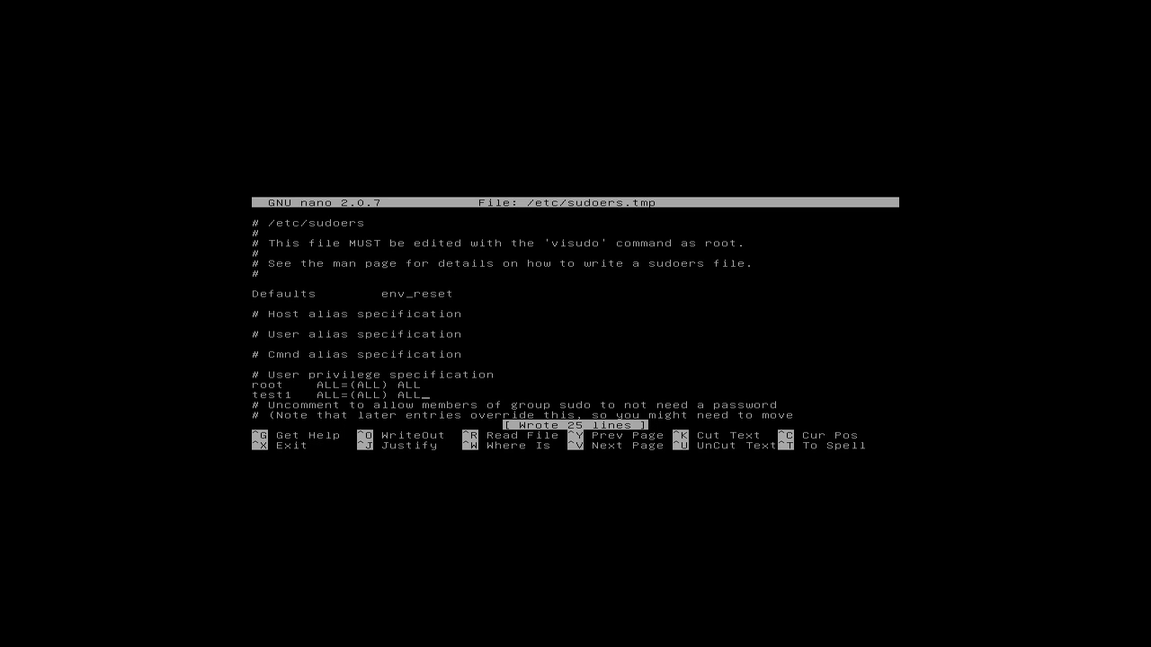
key("ctrl+x")
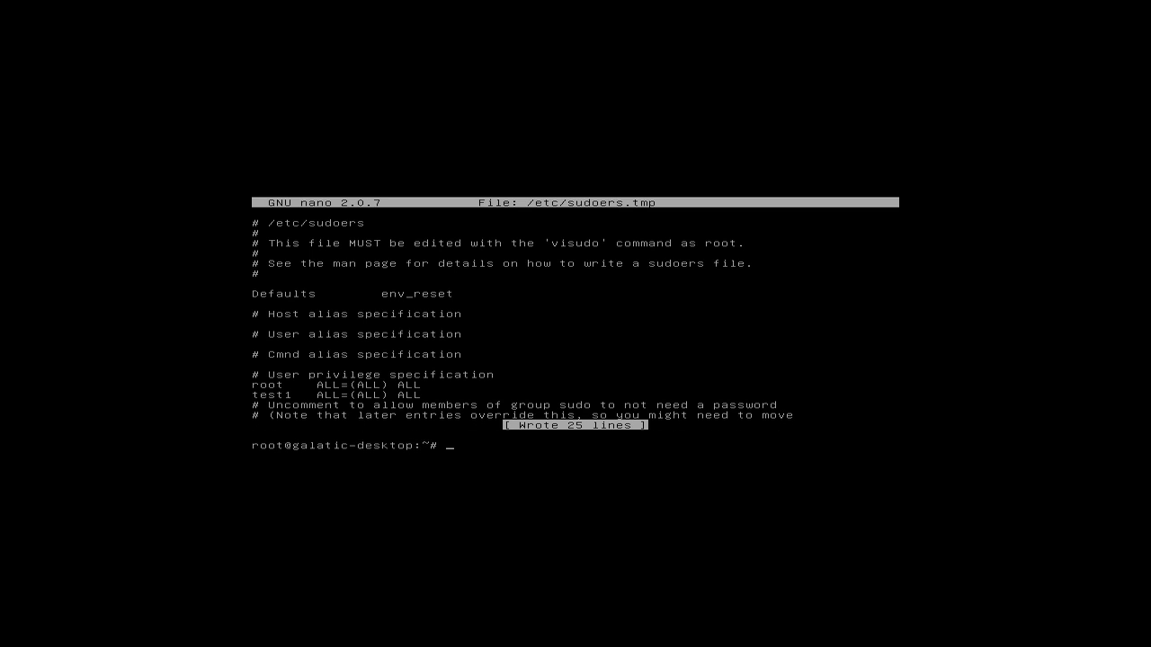
type("reboot")
Step: Reboot the system and enter the test account's username at the login prompt
key("Return")
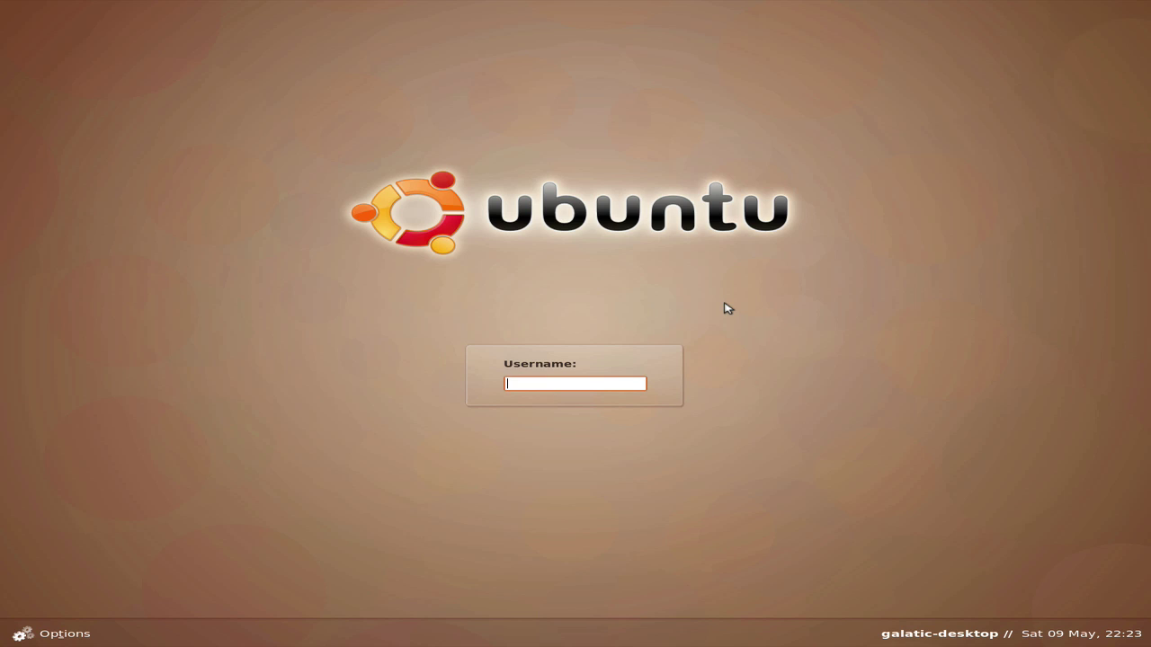
type("test1")
Step: Enter the test account's password to finish logging in
key("Return")
key("Caps_Lock")
type("*********")
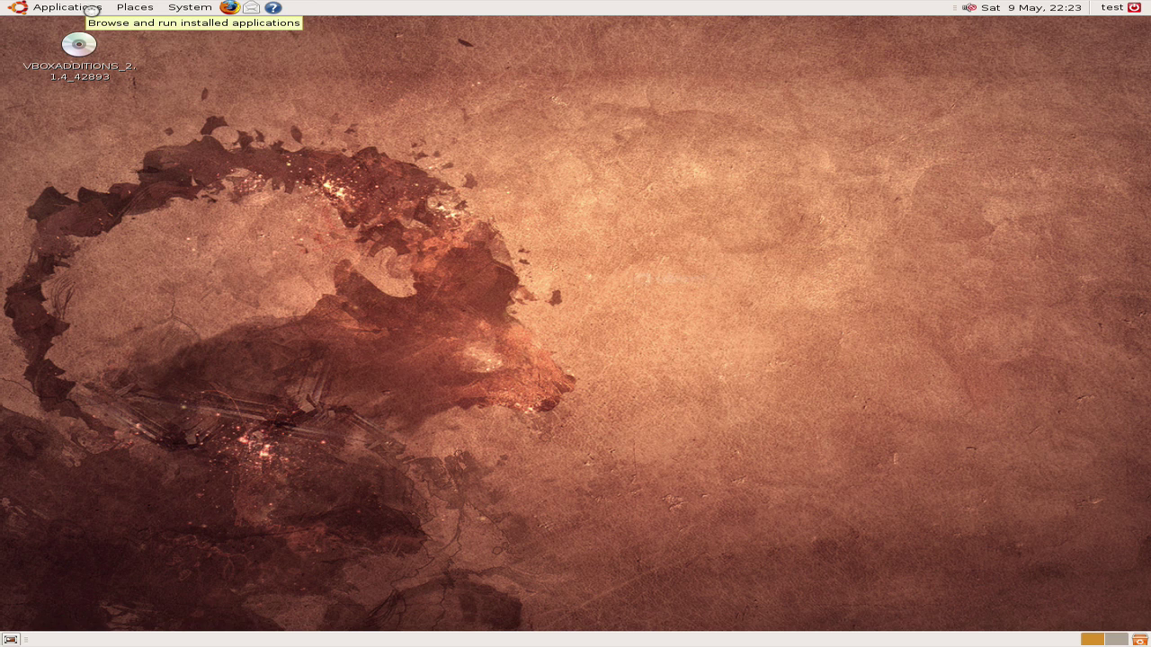
Step: Launch Terminal from Applications > Accessories
left_click(91, 10)
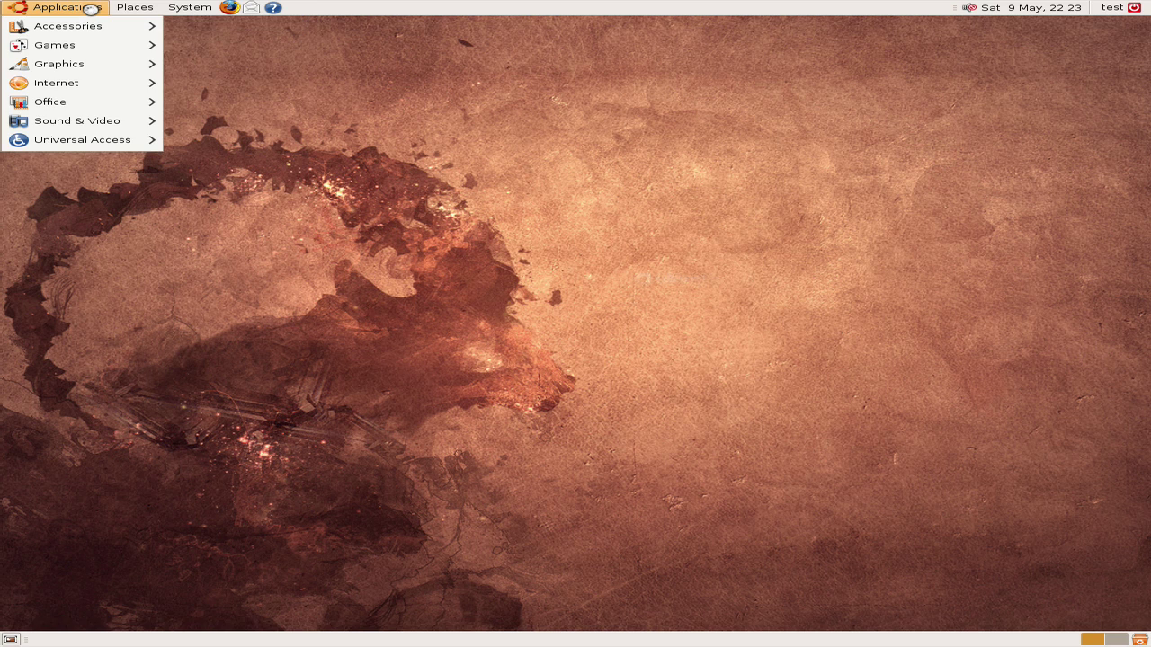
mouse_move(43, 141)
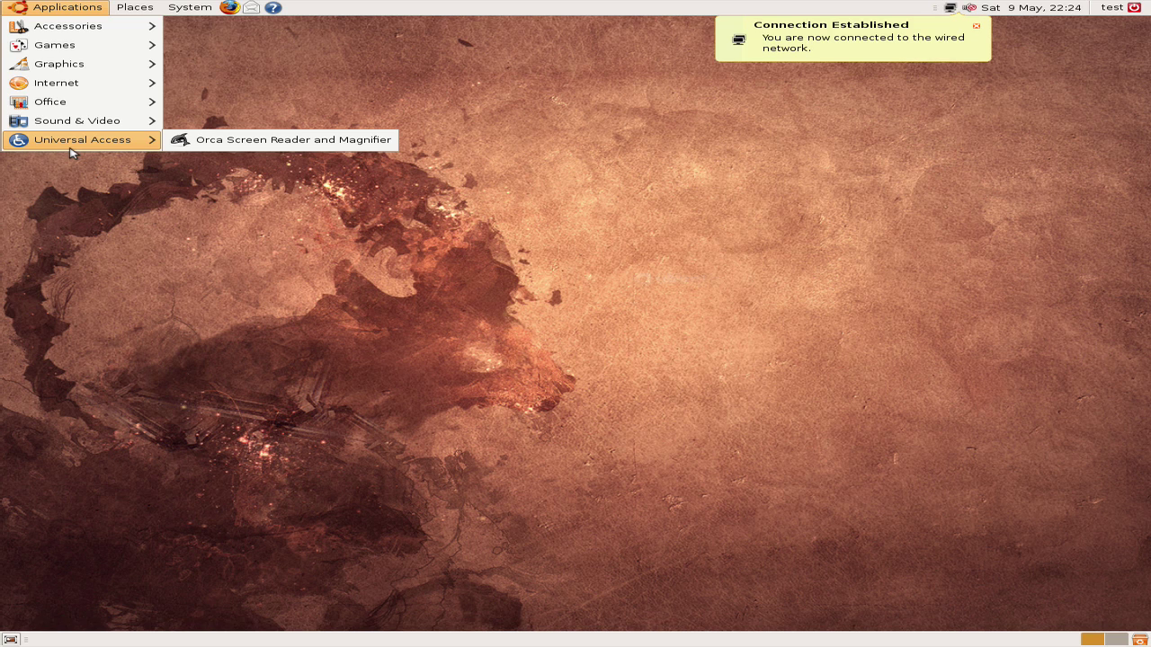
left_click(77, 205)
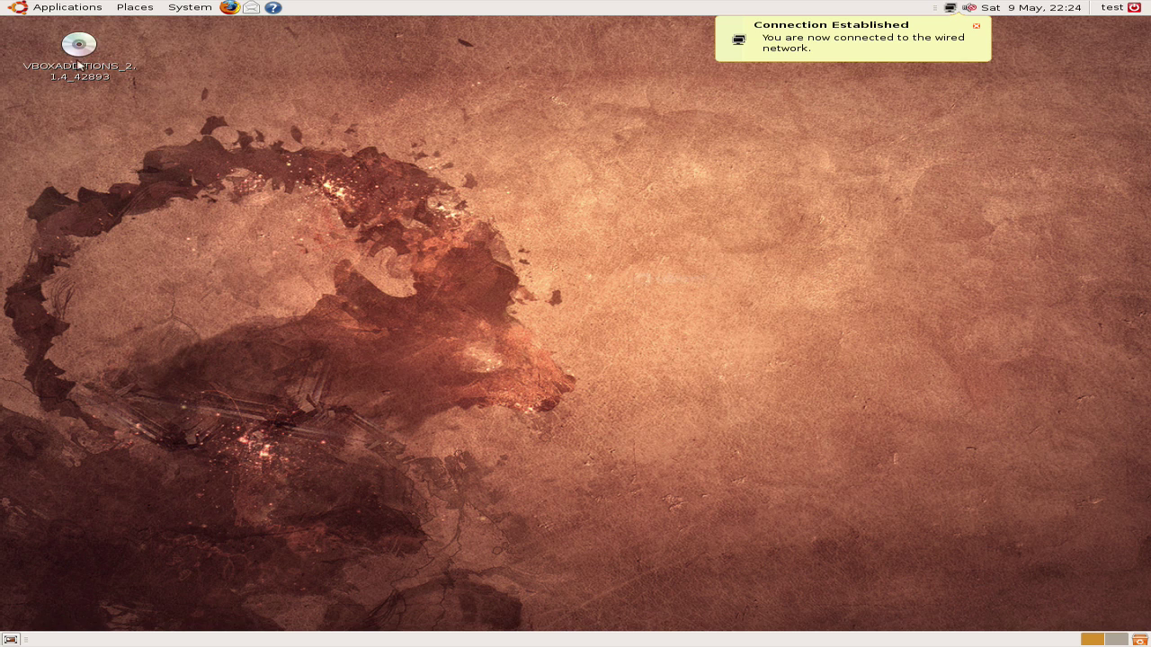
left_click(82, 7)
mouse_move(88, 36)
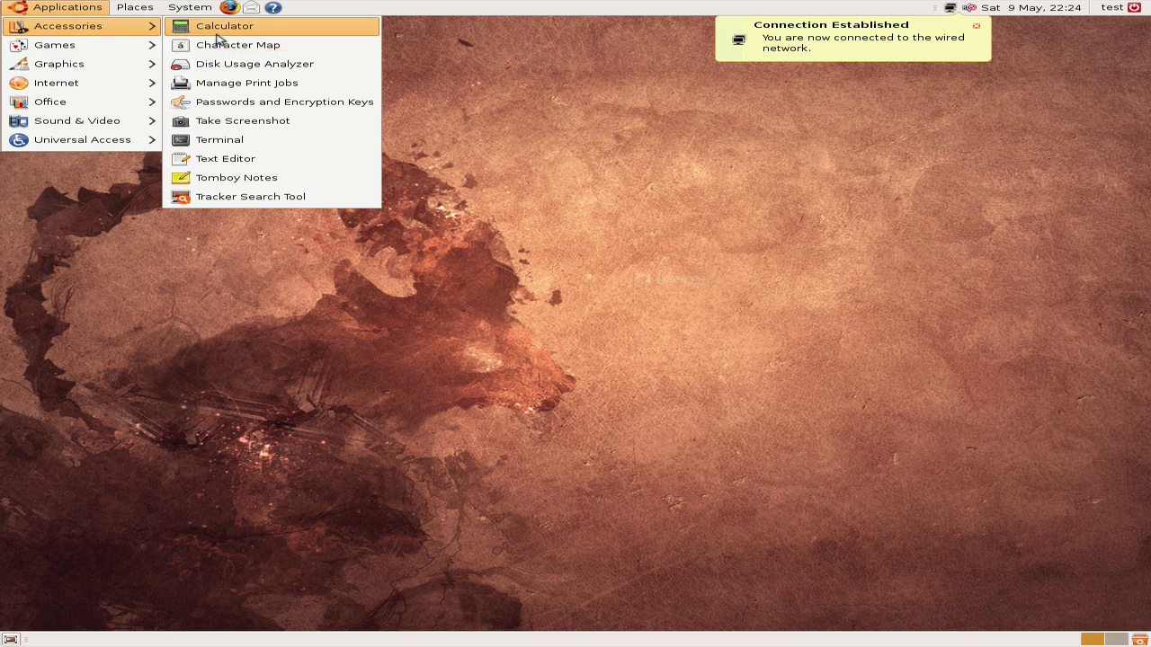
left_click(254, 144)
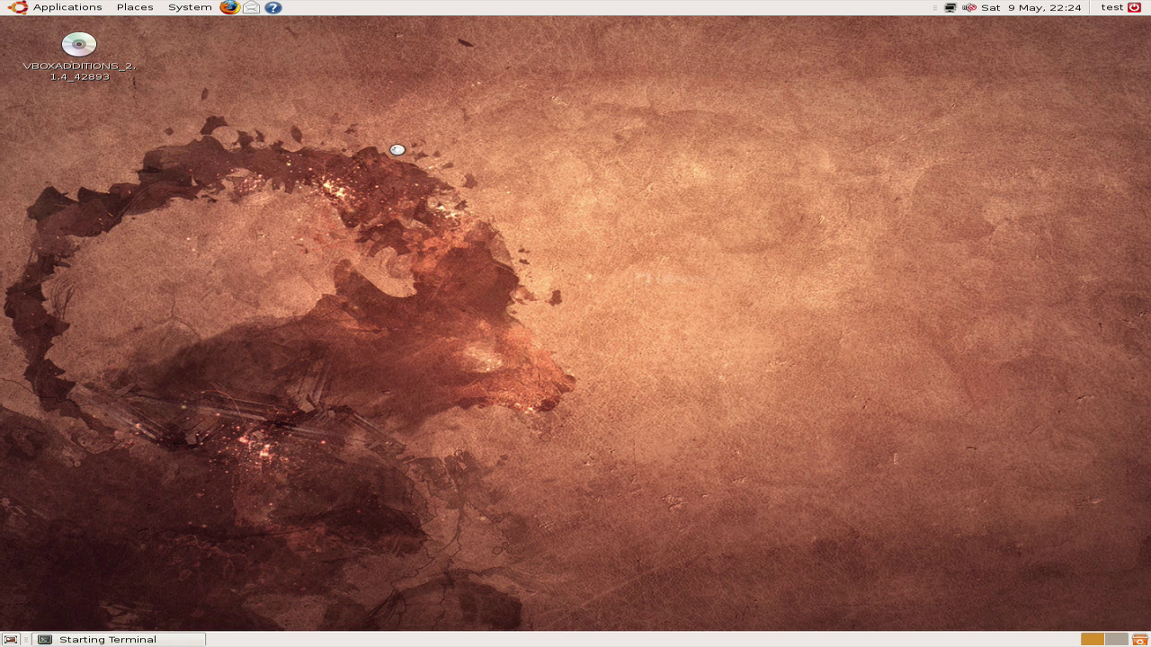
Step: Run sudo nano, authenticate with the account password, then quit nano
type("sudo")
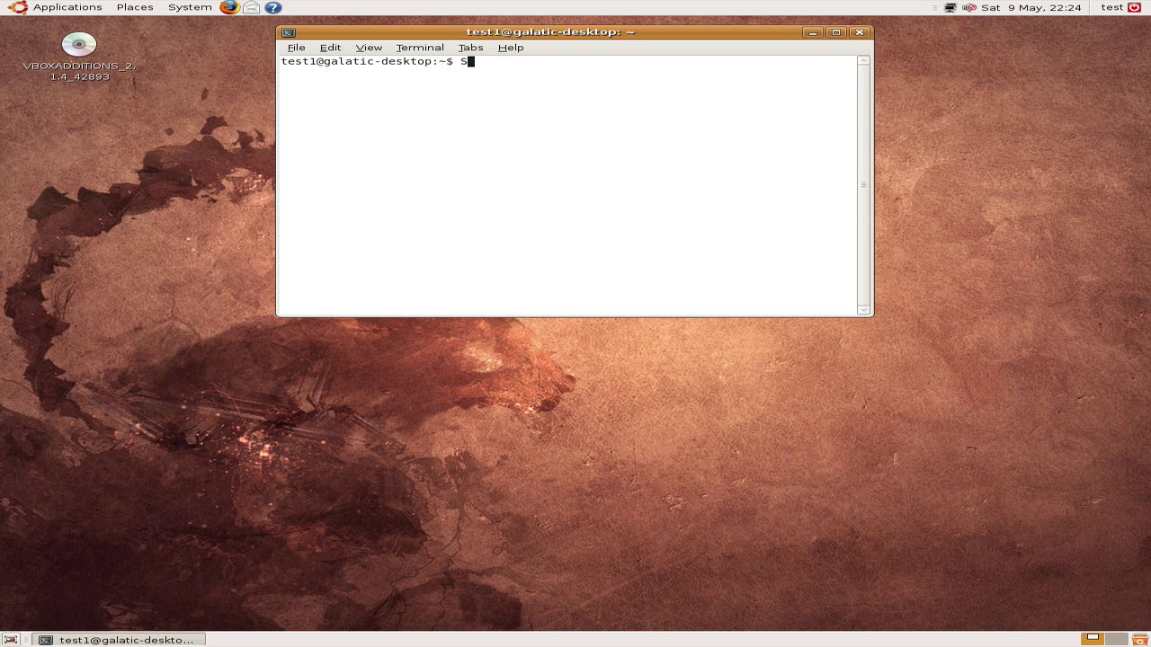
key("BackSpace")
key("BackSpace")
key("BackSpace")
key("BackSpace")
type("sudo nano")
key("Return")
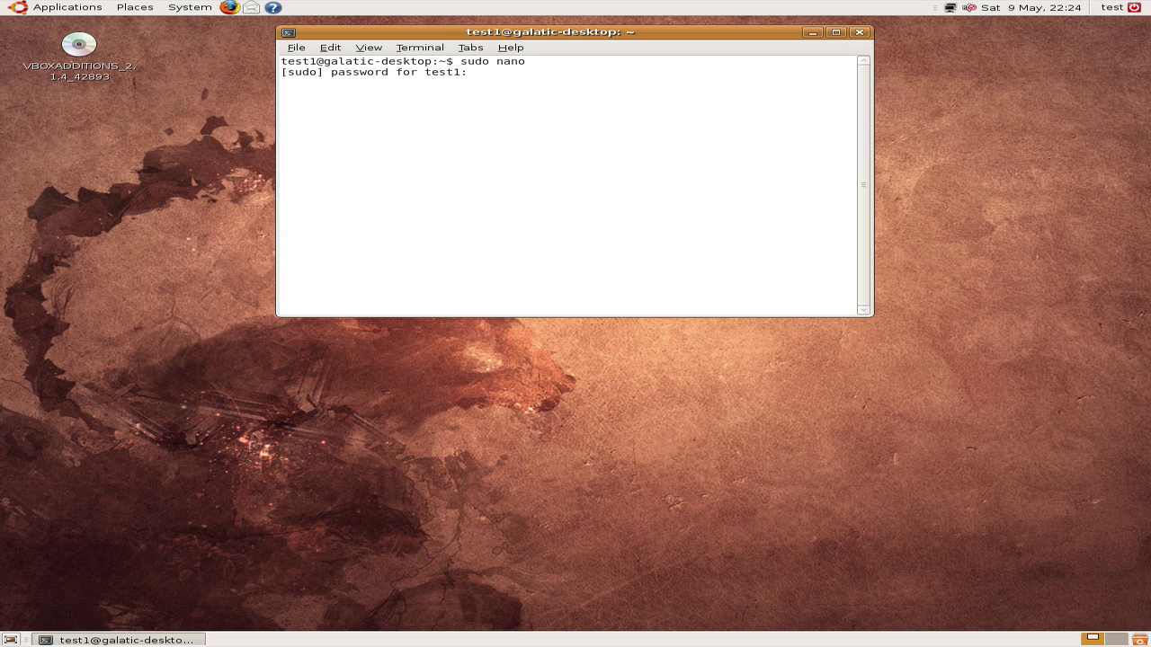
key("Return")
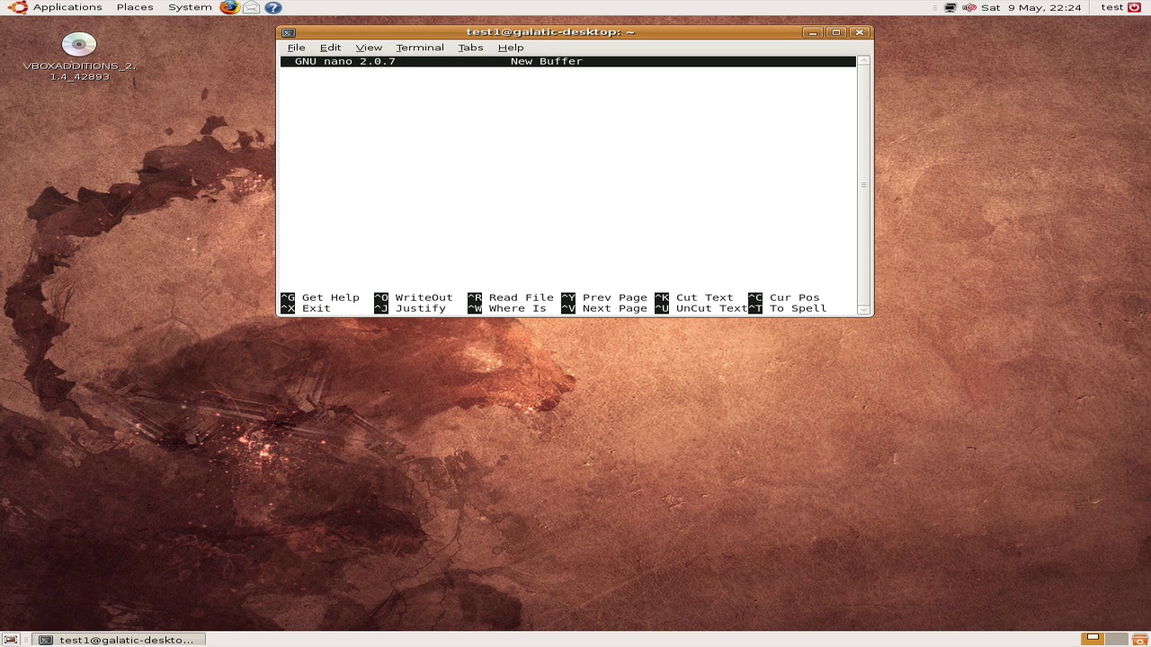
key("ctrl+x")
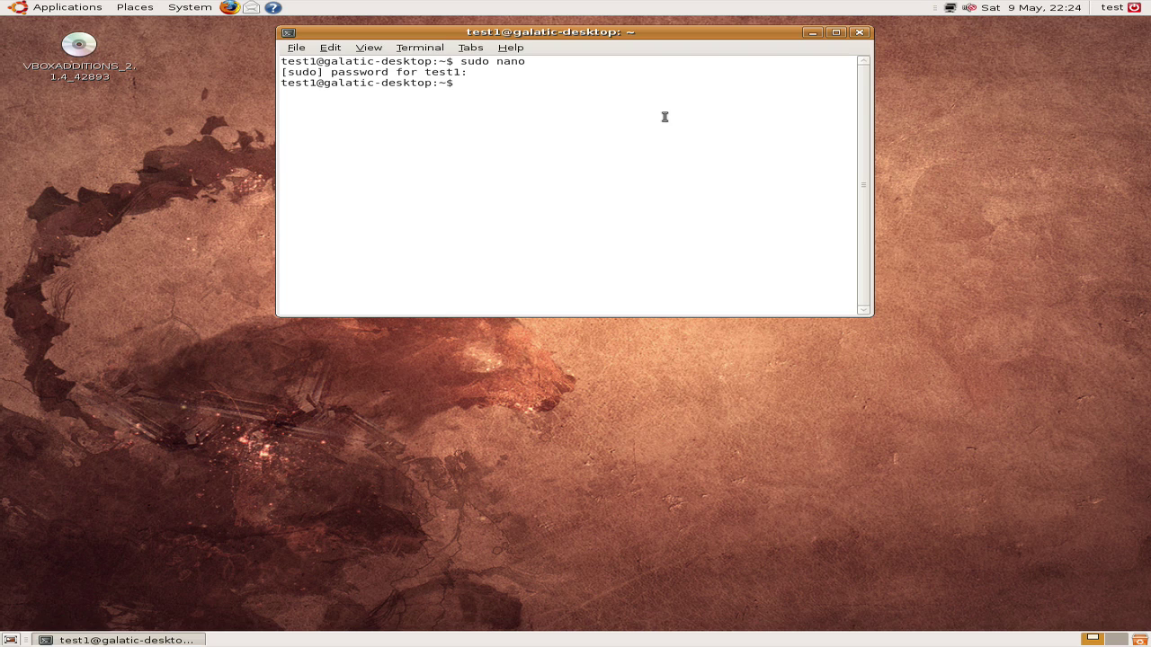
Step: Become root with 'sudo su root' and launch users-admin
type("sudo su root")
key("Return")
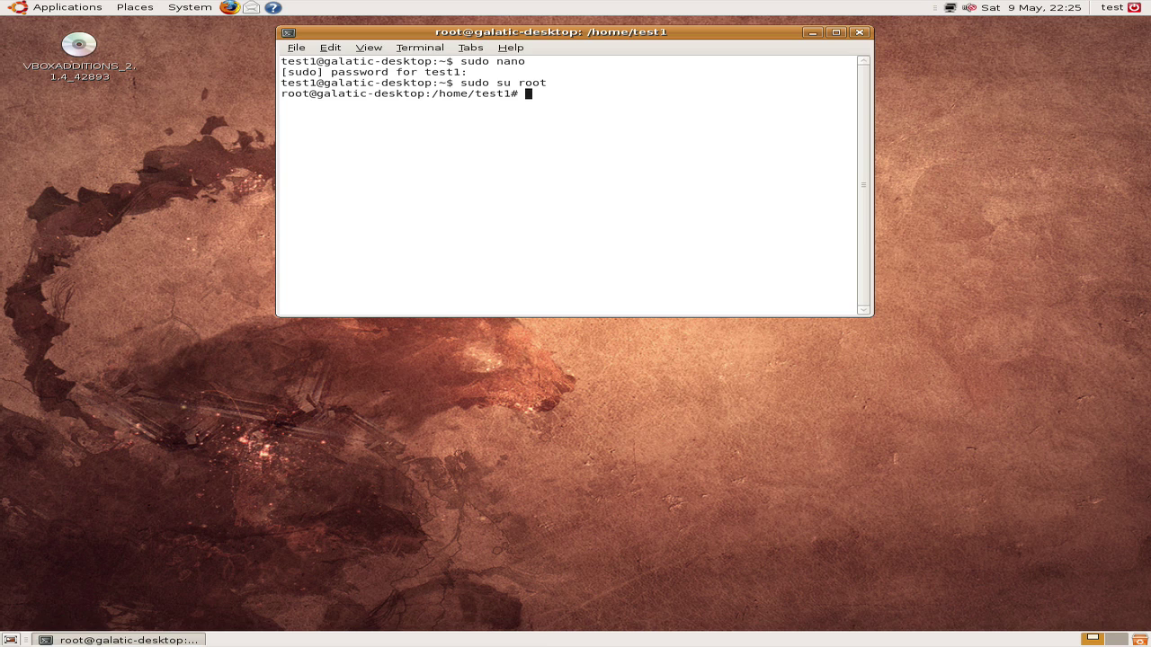
type("users-admin")
key("Return")
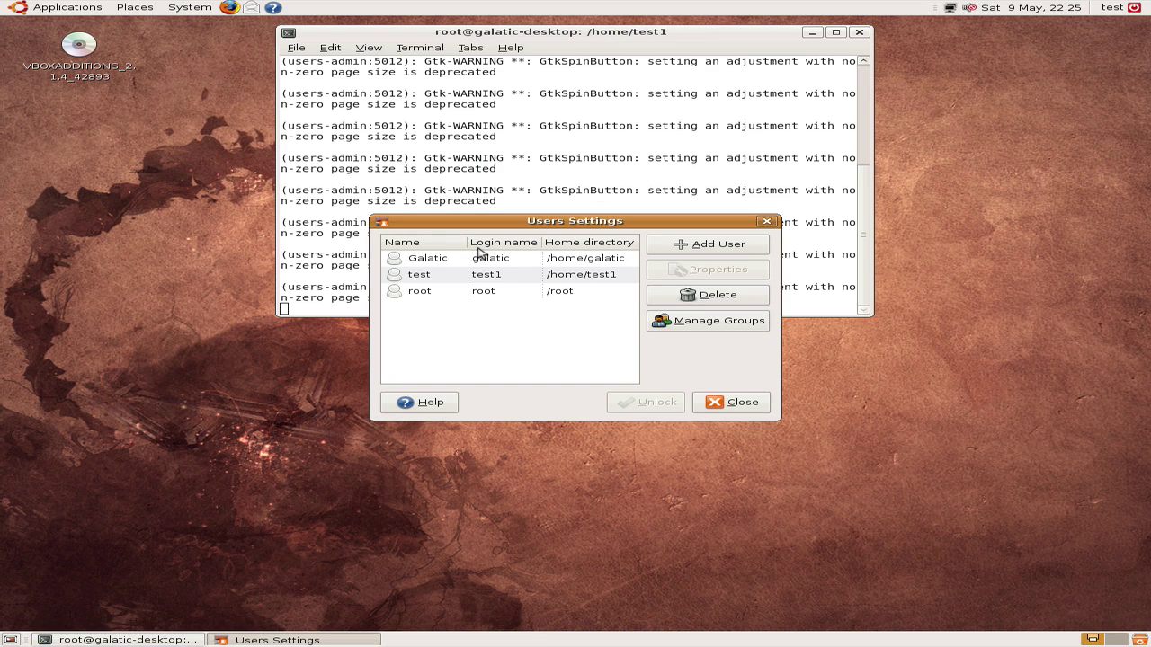
Step: Give the test account the 'Administer the system' privilege and confirm with OK
left_click(453, 276)
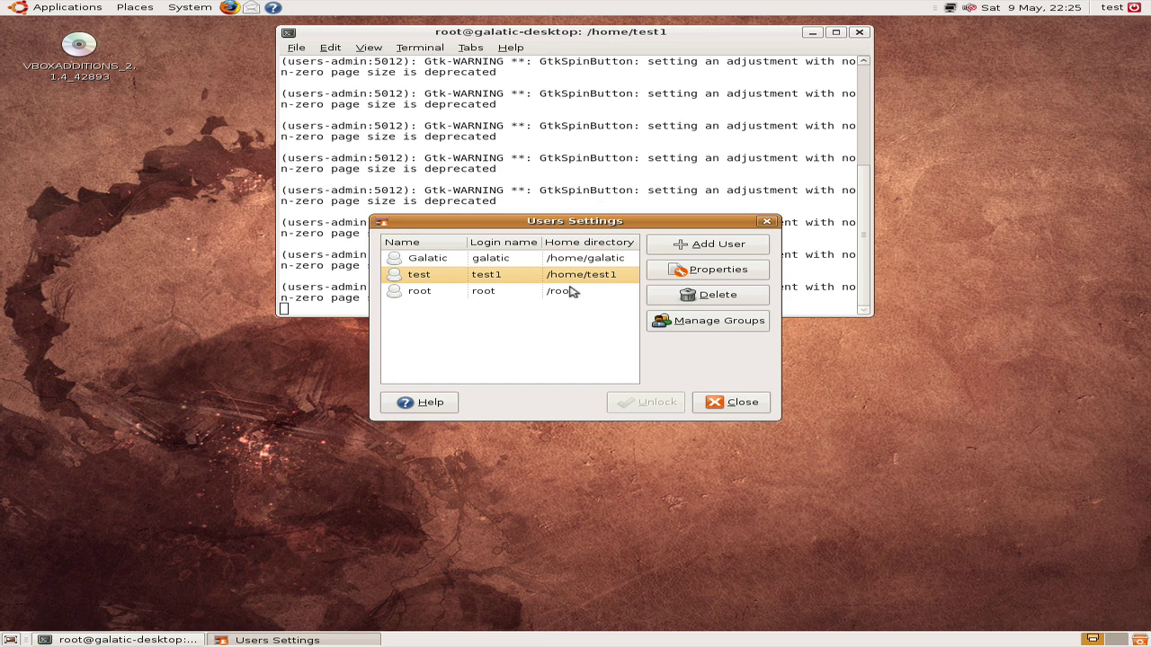
left_click(758, 271)
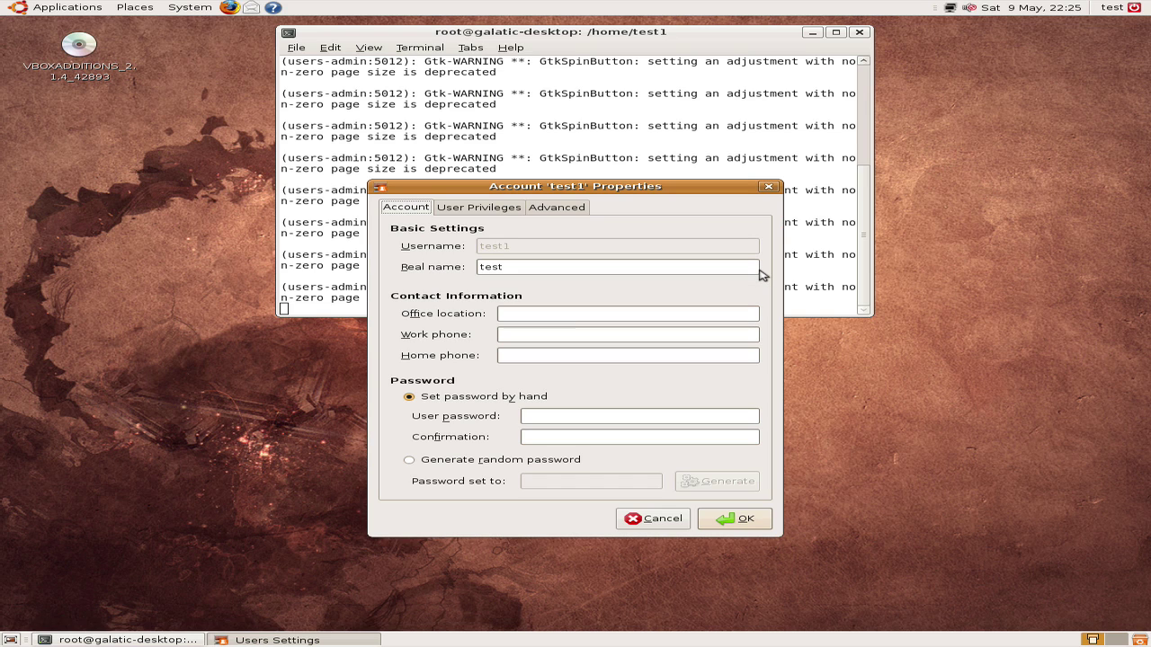
left_click(485, 206)
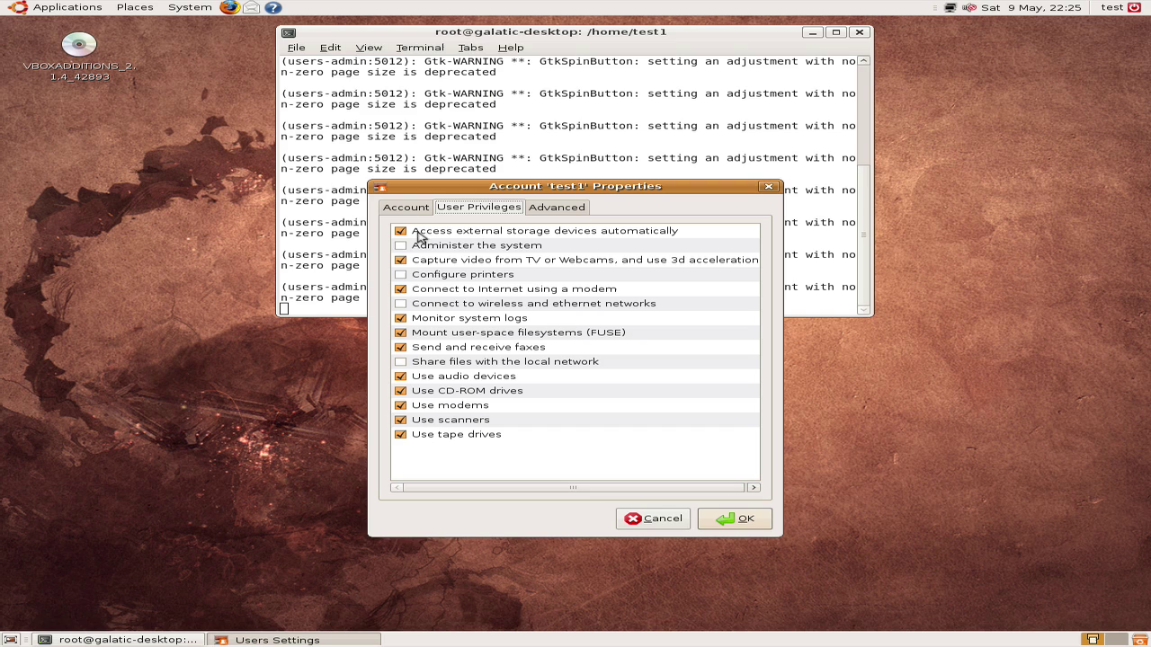
left_click(401, 246)
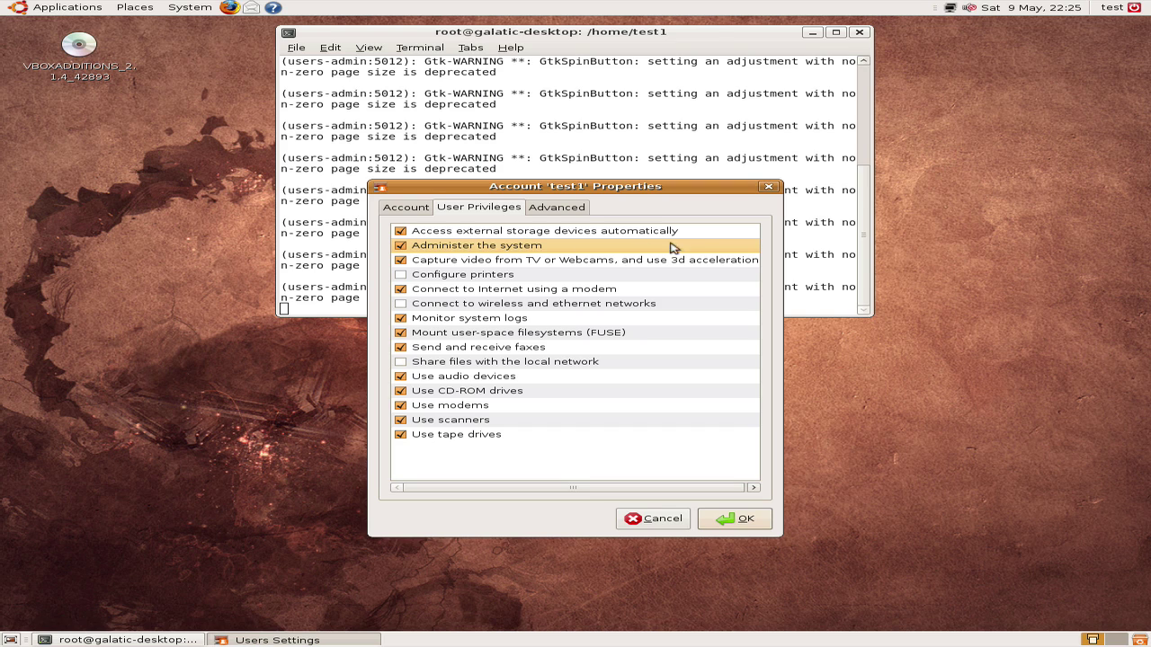
left_click(767, 521)
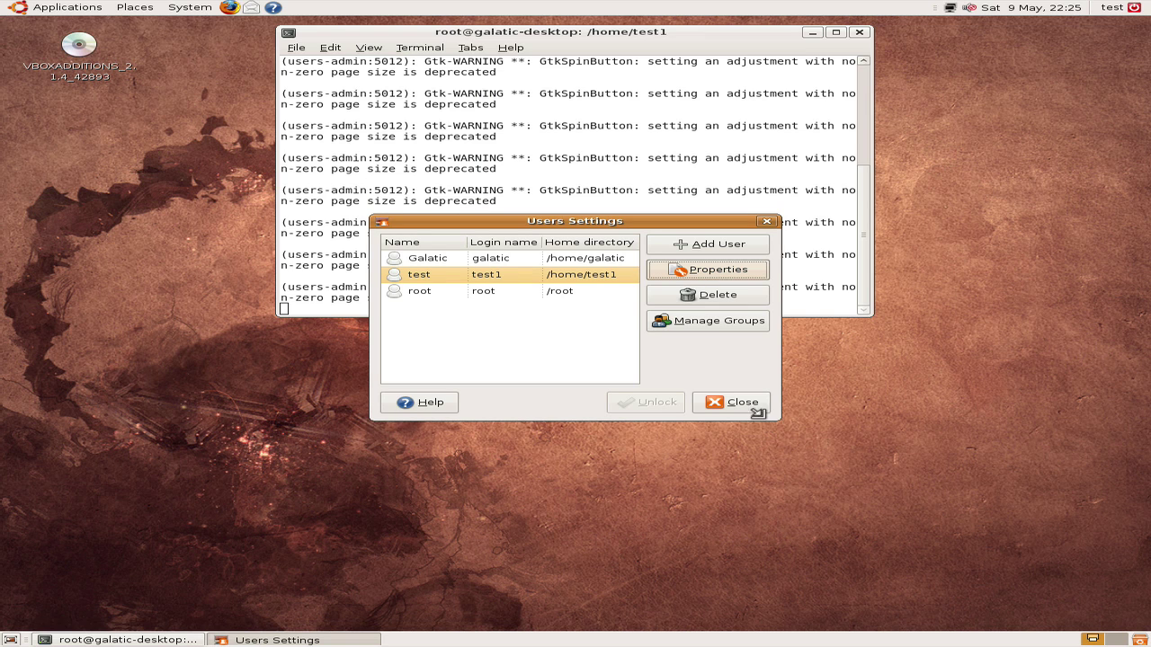
Step: Close Users Settings and the root terminal, then restart via System > Shut Down
left_click(762, 404)
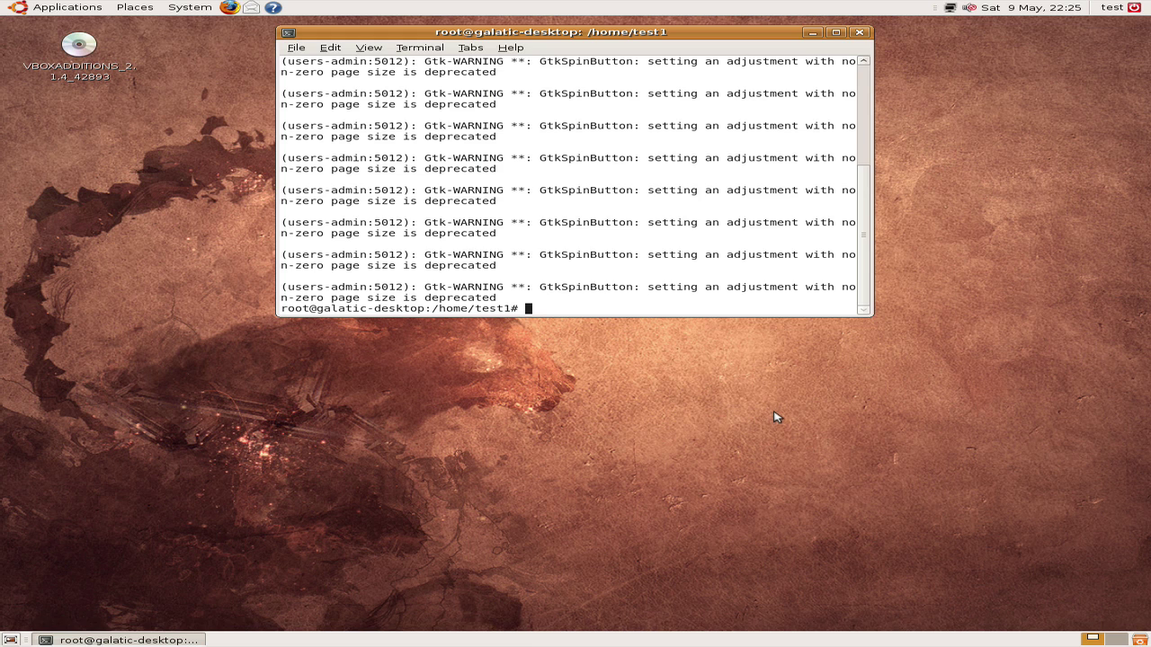
left_click(859, 33)
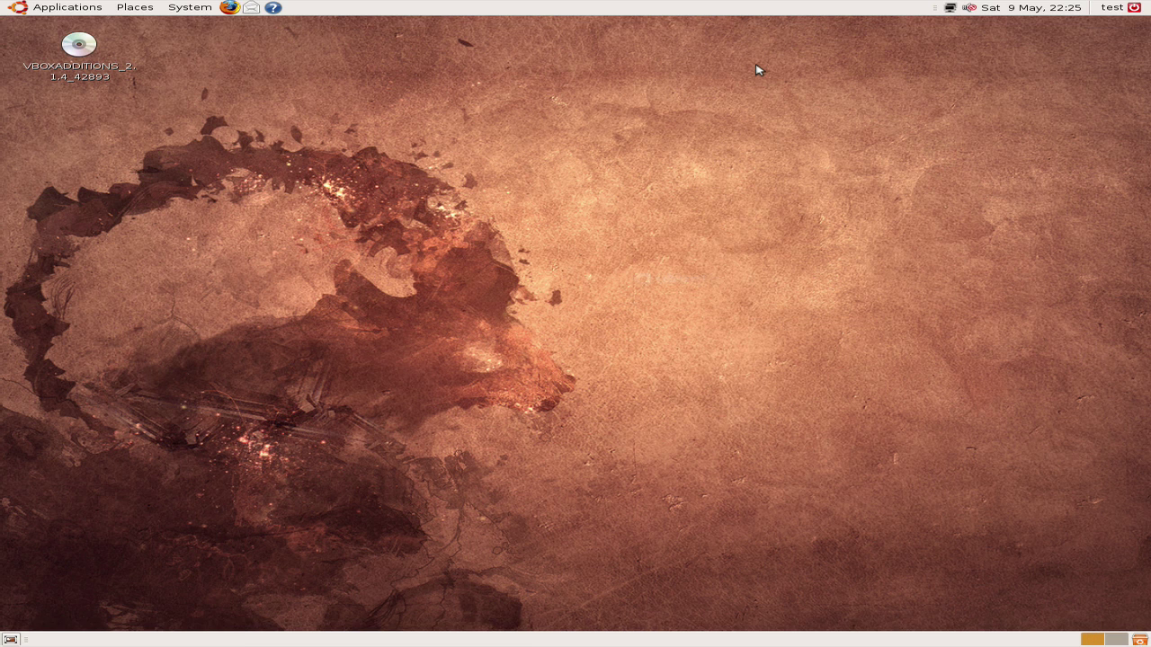
left_click(204, 8)
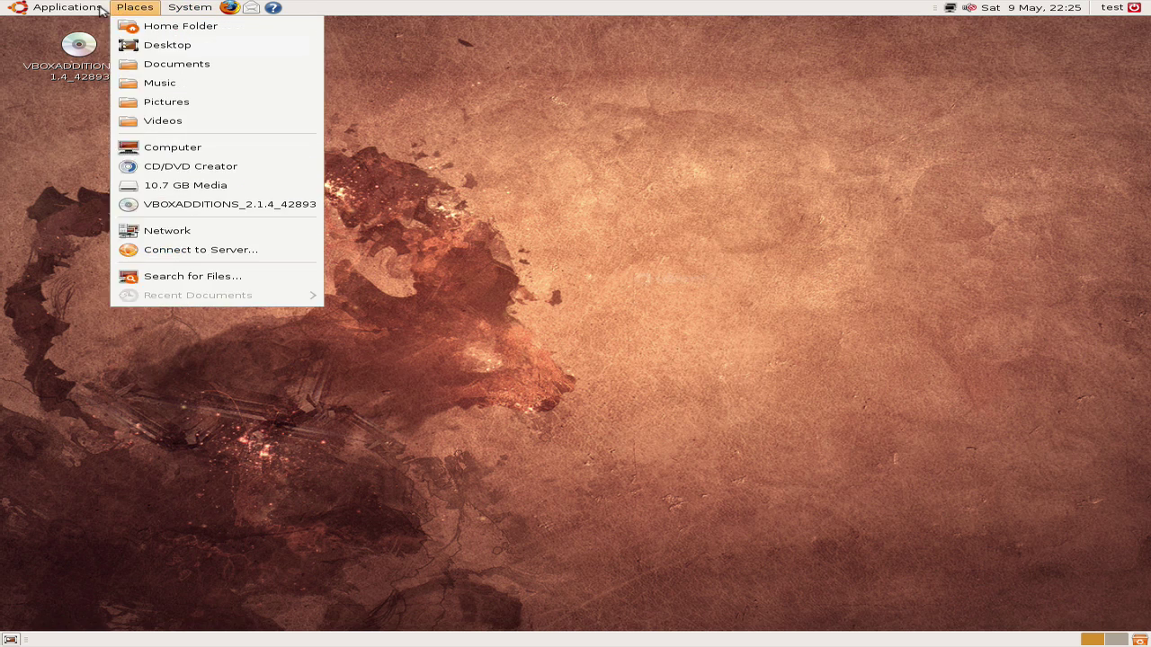
left_click(135, 8)
left_click(135, 7)
mouse_move(189, 7)
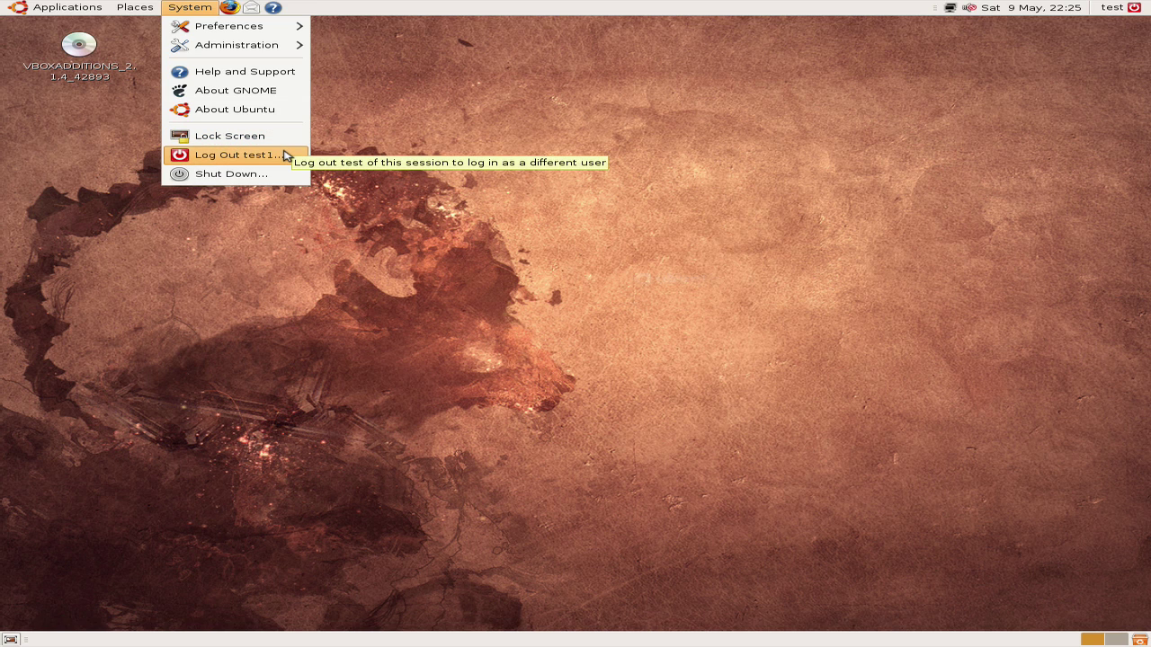
left_click(280, 180)
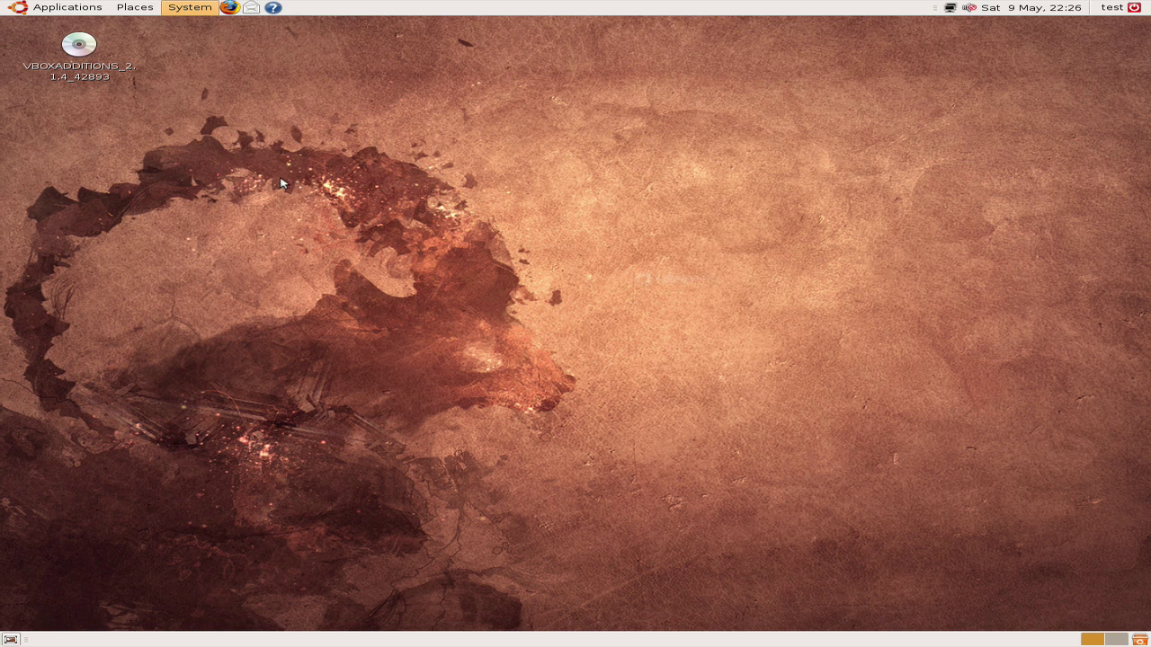
left_click(734, 306)
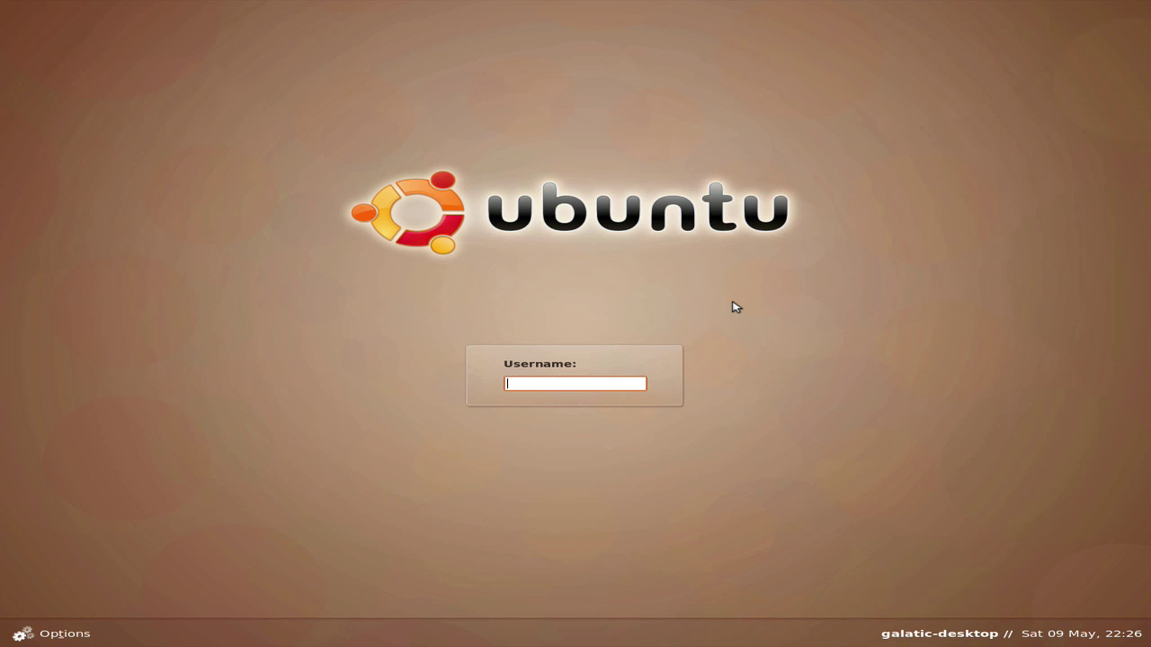
Step: Log back in with the test account's username and password
type("est11")
key("Return")
type("••••••••")
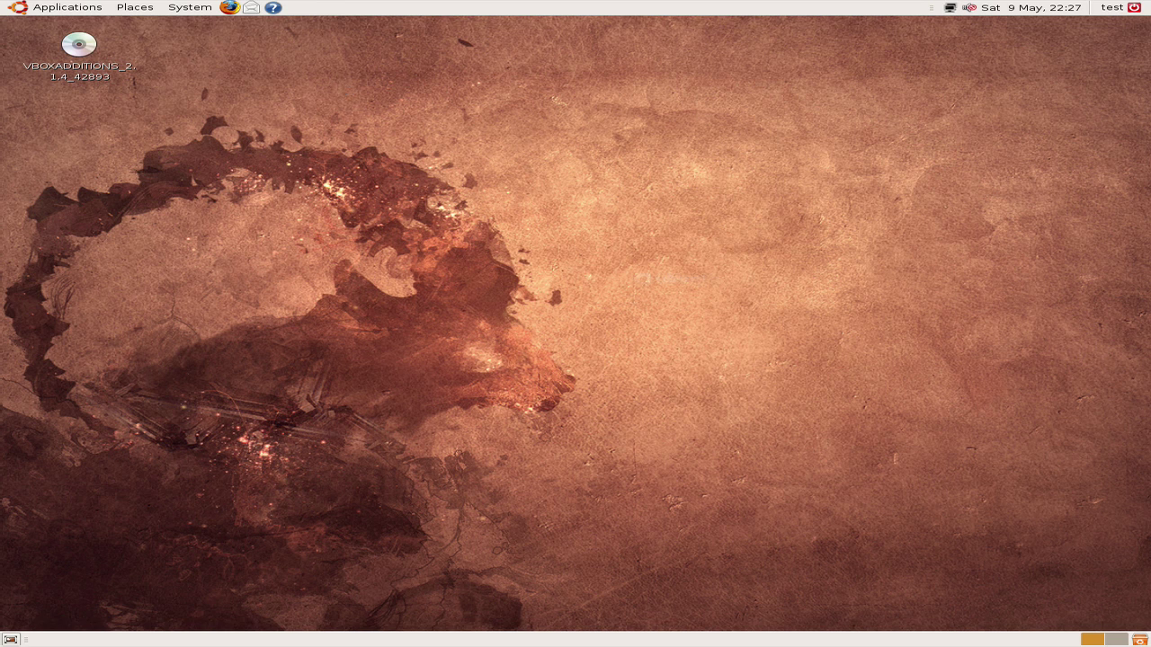
Step: Launch Add/Remove Applications, try to untick AbiWord, and dismiss the dependency error so it stays installed
left_click(72, 8)
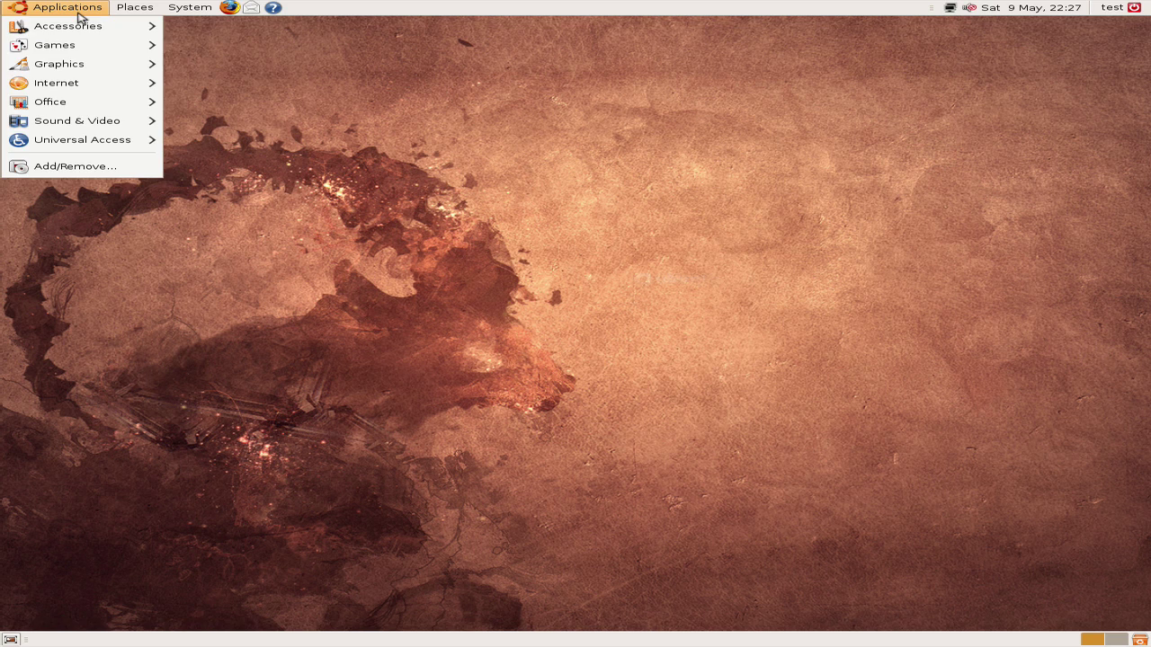
left_click(128, 168)
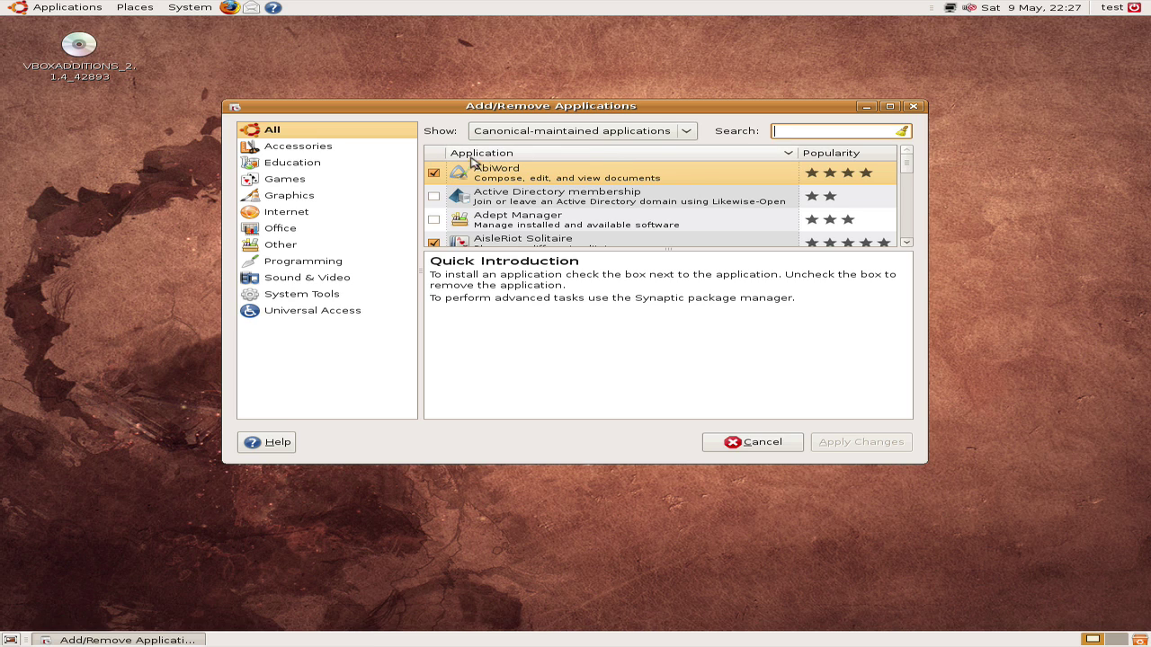
left_click(433, 172)
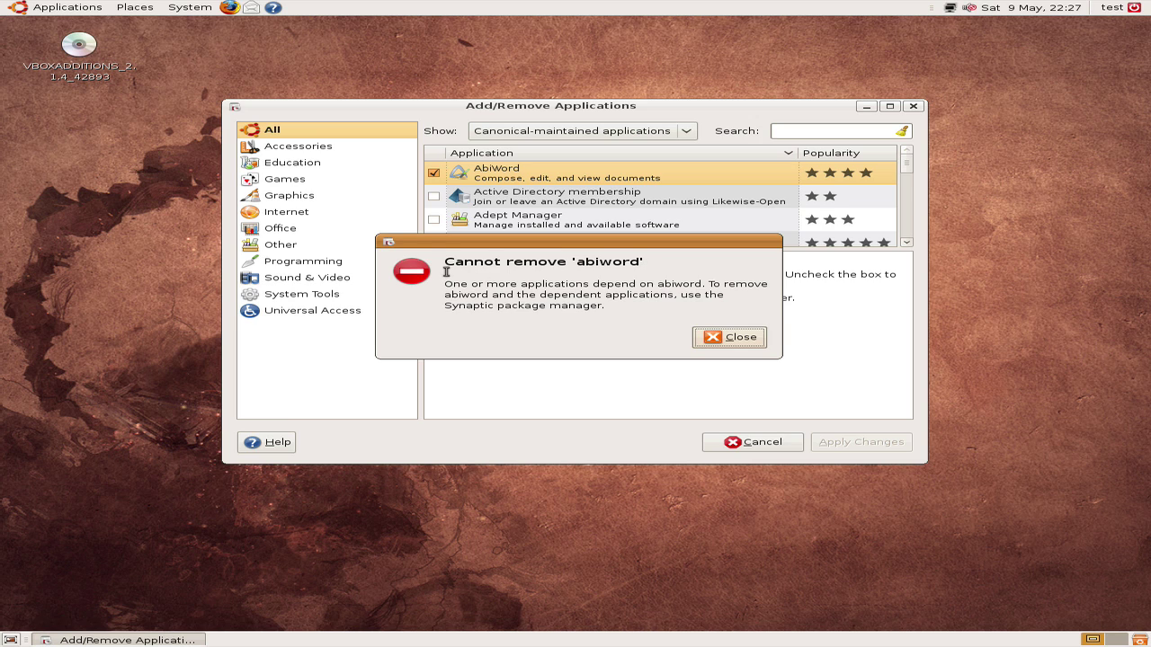
left_click_drag(444, 276, 735, 304)
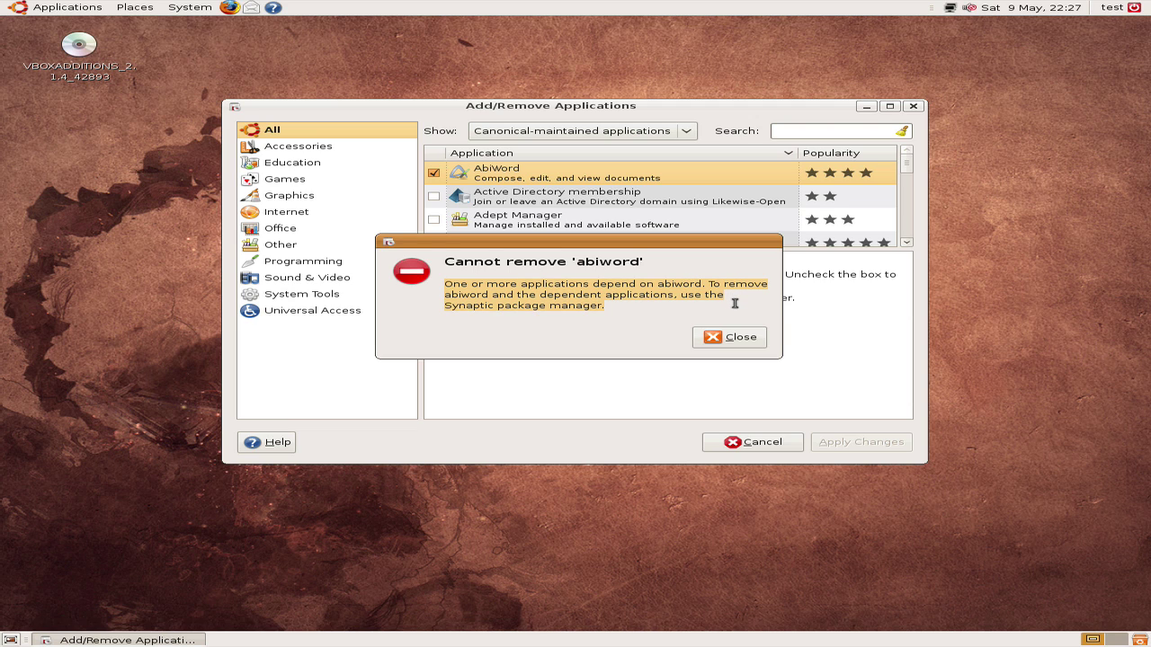
left_click(746, 336)
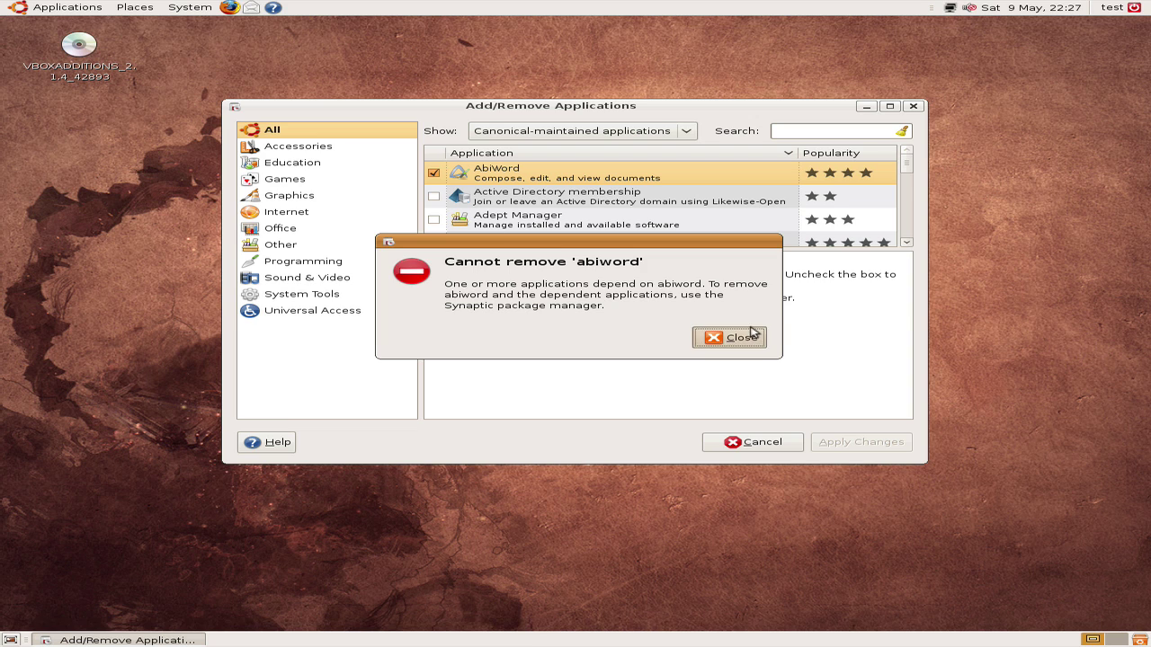
Step: Search the application list for 'blender' in lowercase
left_click(872, 133)
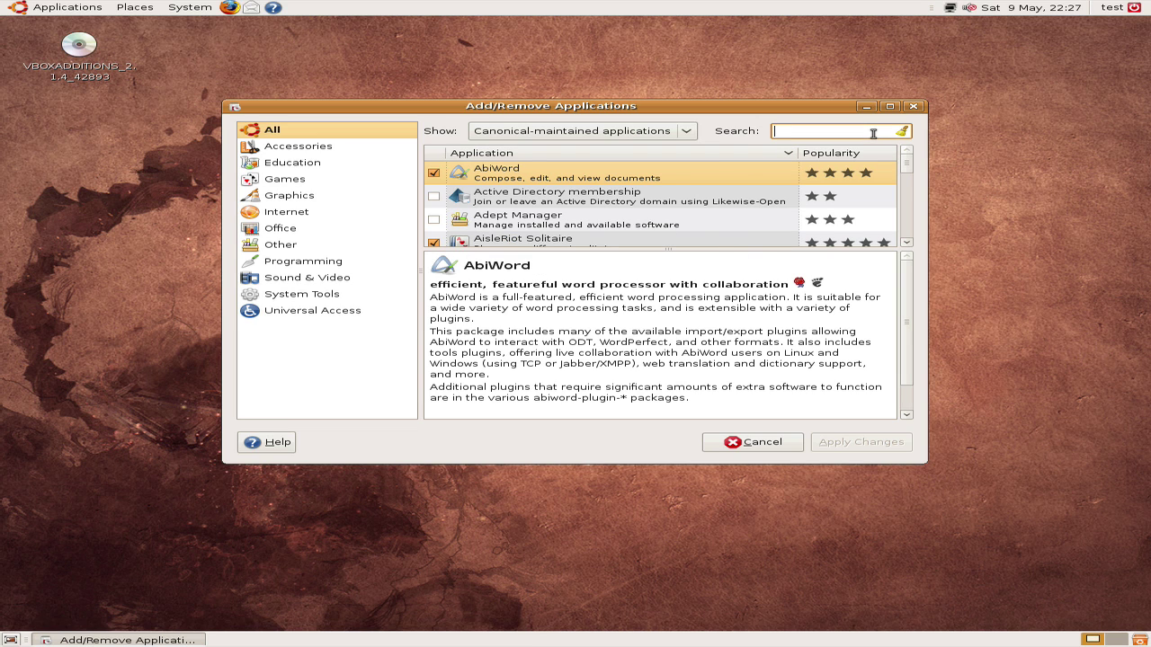
type("BLENDER")
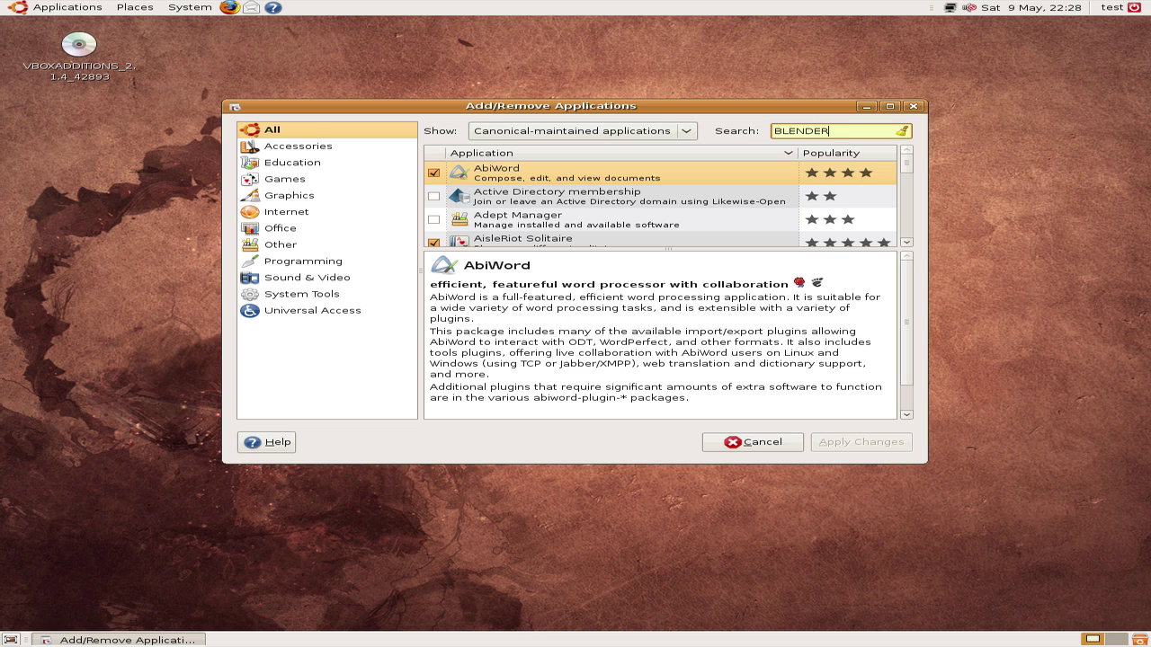
key("BackSpace")
key("BackSpace")
key("BackSpace")
key("BackSpace")
key("BackSpace")
key("BackSpace")
key("BackSpace")
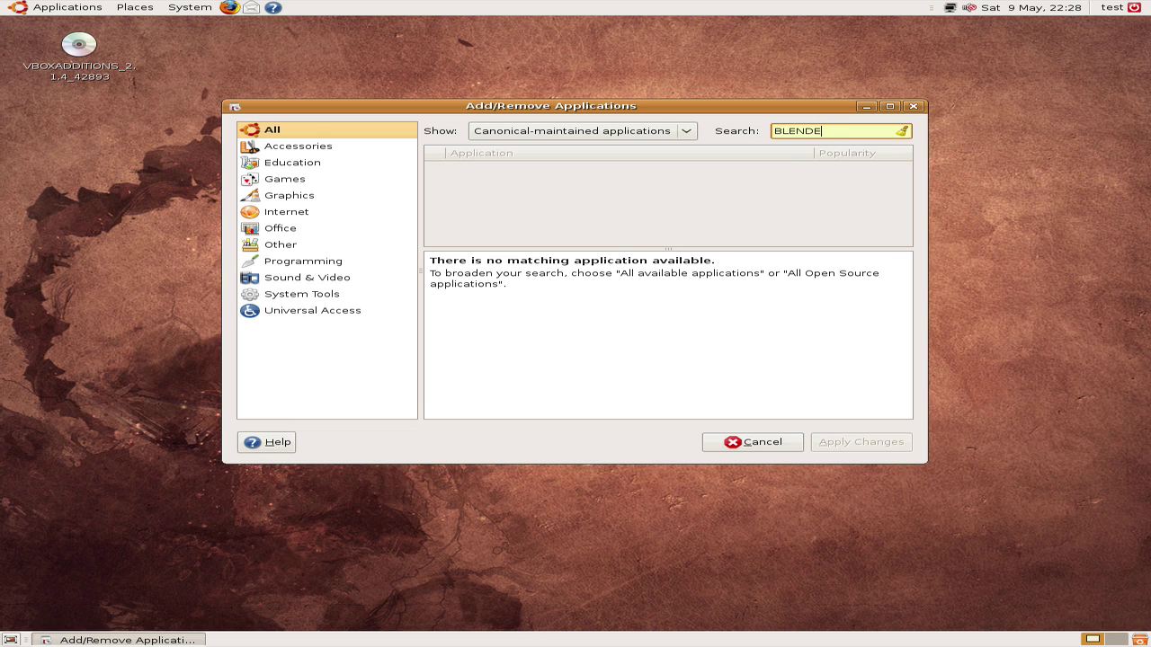
type("blender")
Step: Show all available applications and mark Blender (windowed) for installation
left_click(527, 133)
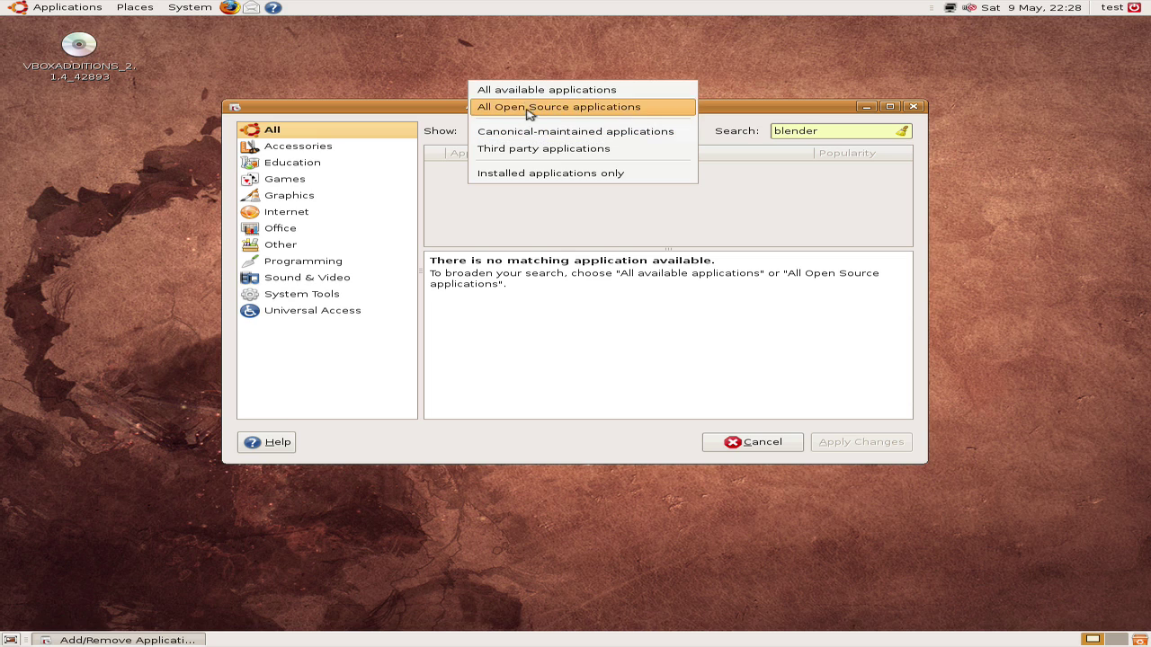
left_click(516, 133)
left_click(524, 135)
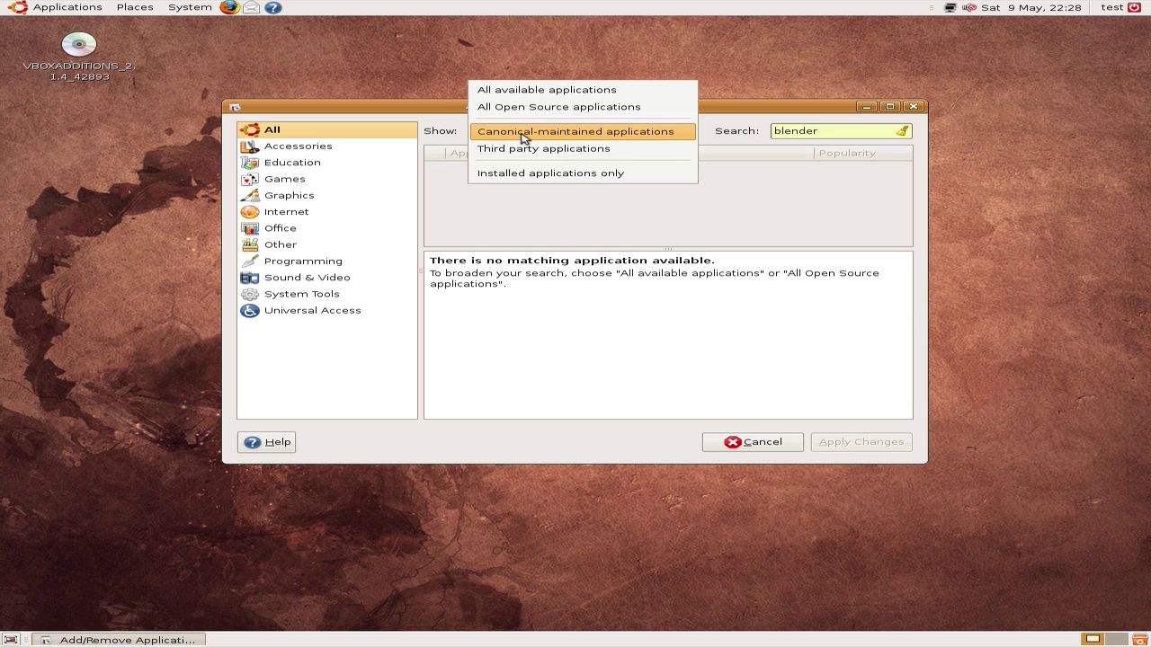
left_click(525, 93)
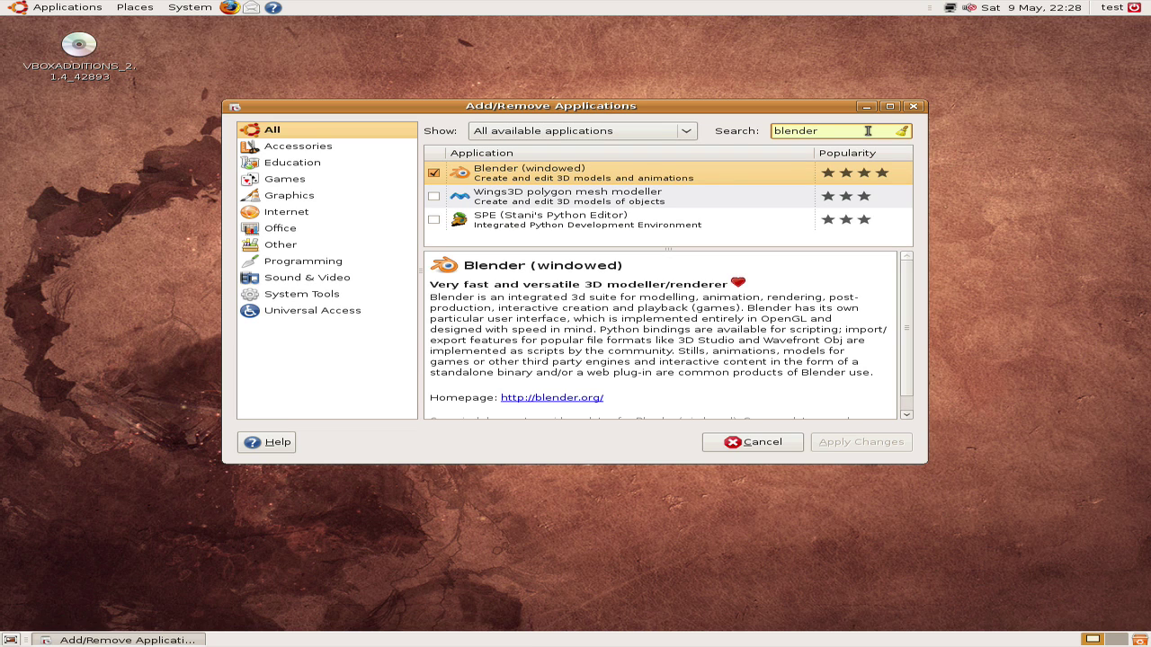
left_click(434, 174)
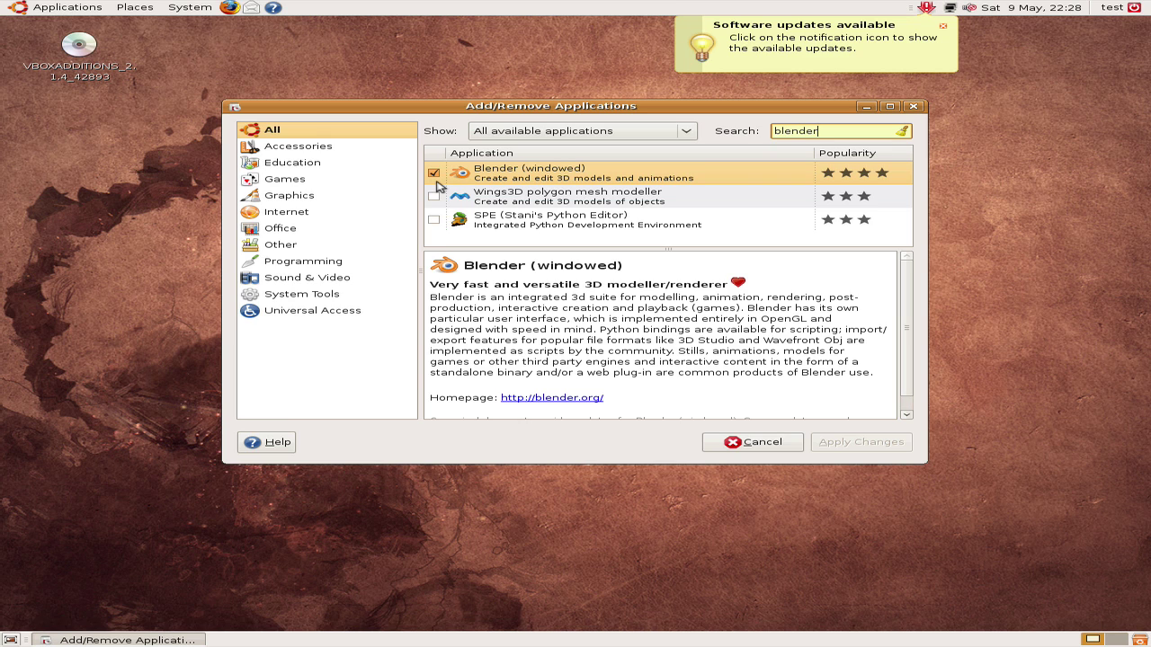
Step: Mark Wings3D polygon mesh modeller, enable community software, apply the changes, and enter your password
left_click(435, 195)
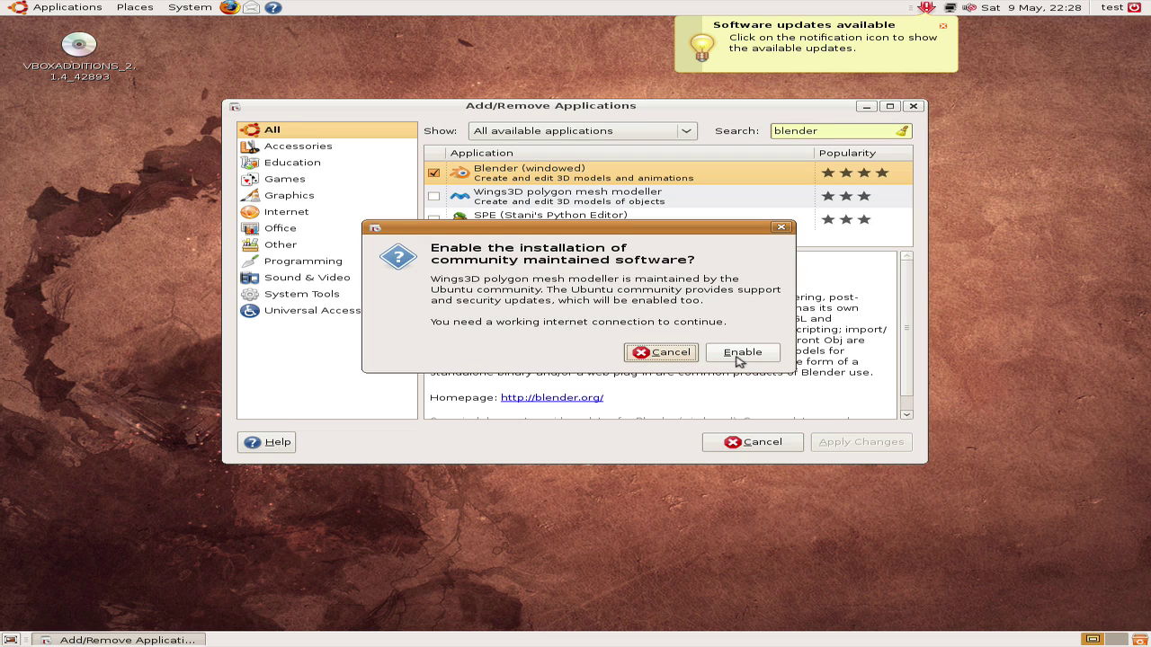
left_click(740, 356)
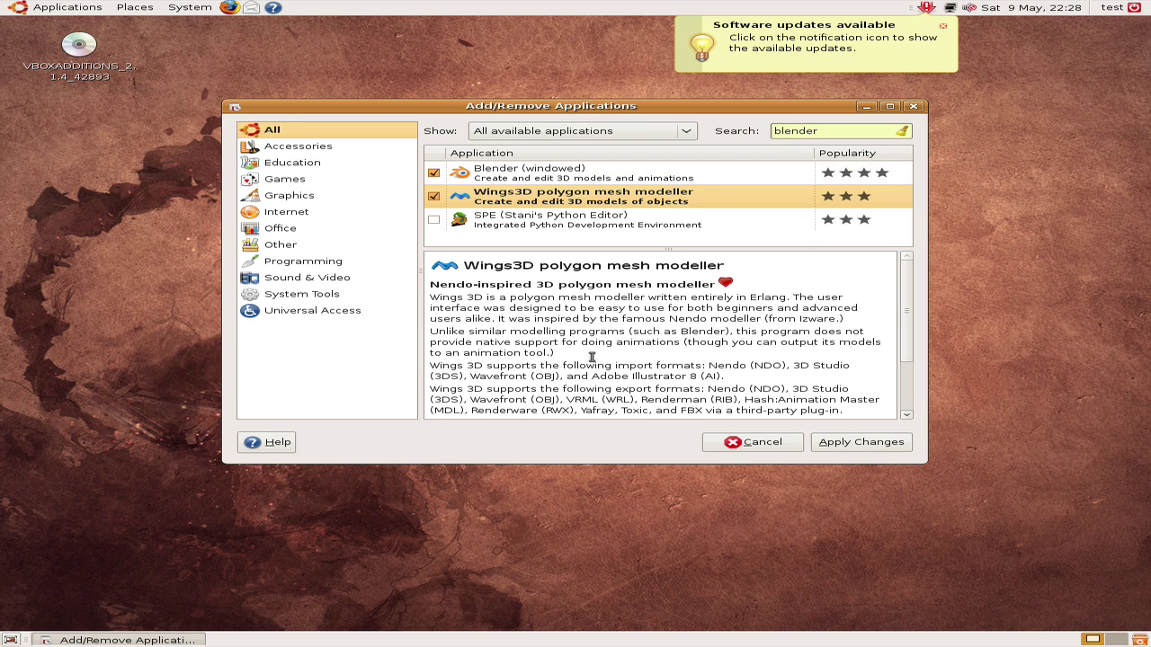
left_click(849, 450)
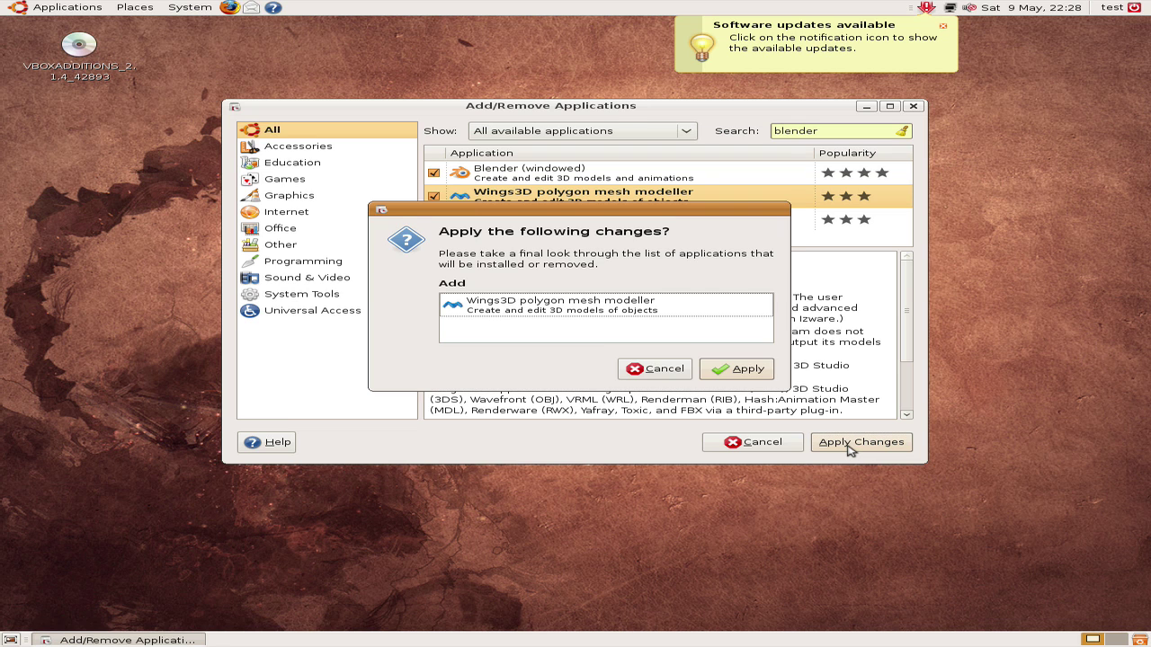
left_click(734, 372)
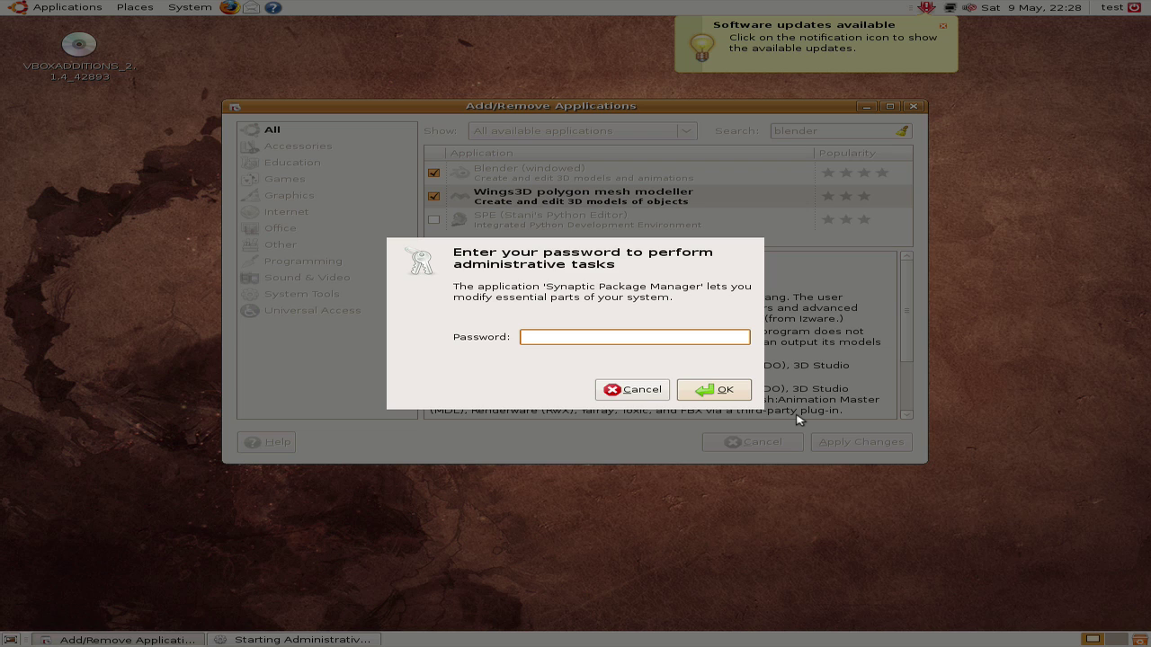
type("********")
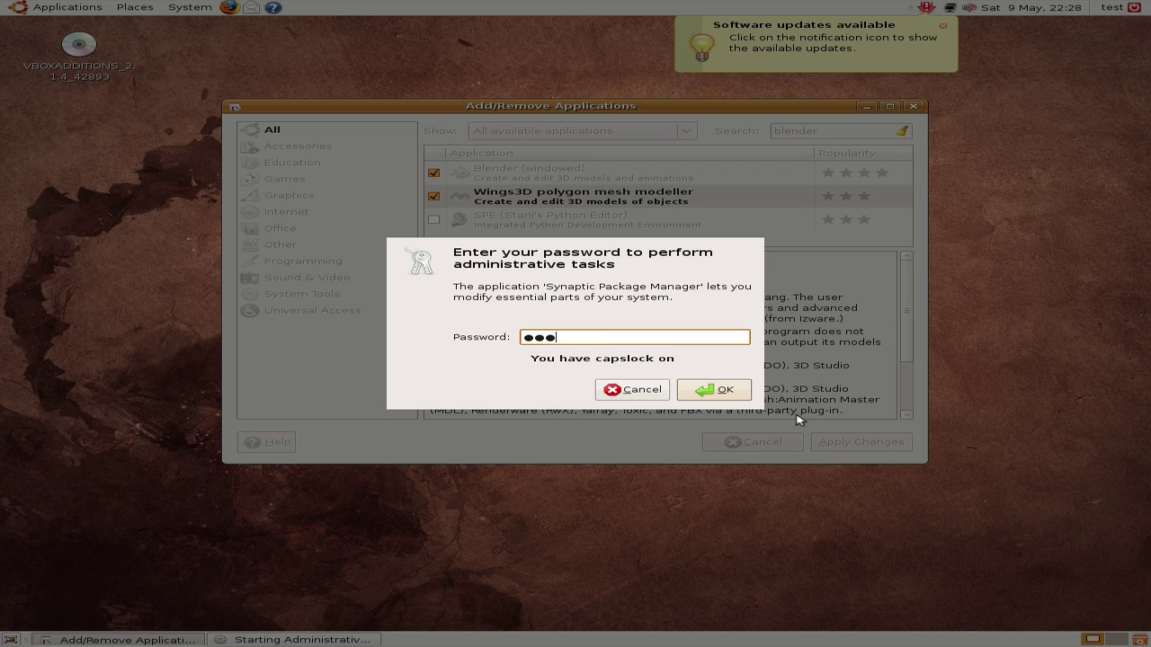